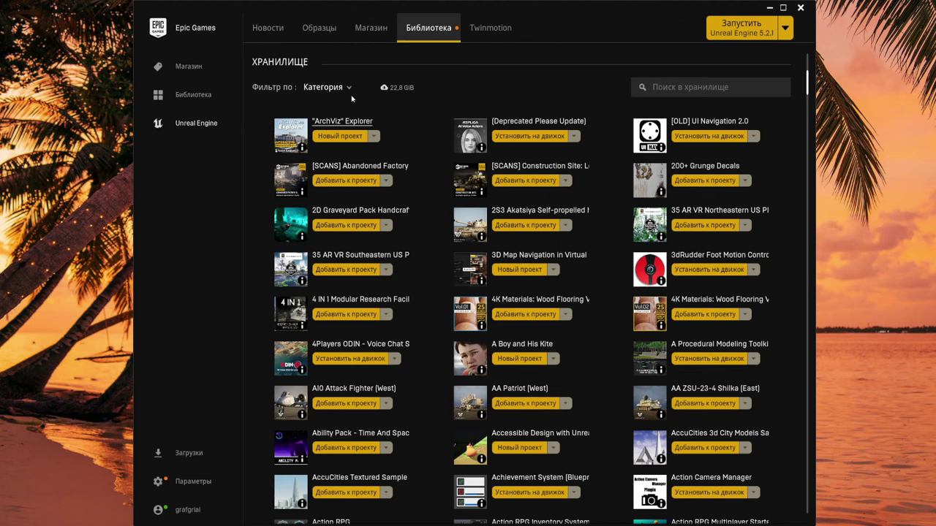
Step: Open the vault cache location dialog from the launcher settings
mouse_move(384, 86)
left_click(192, 482)
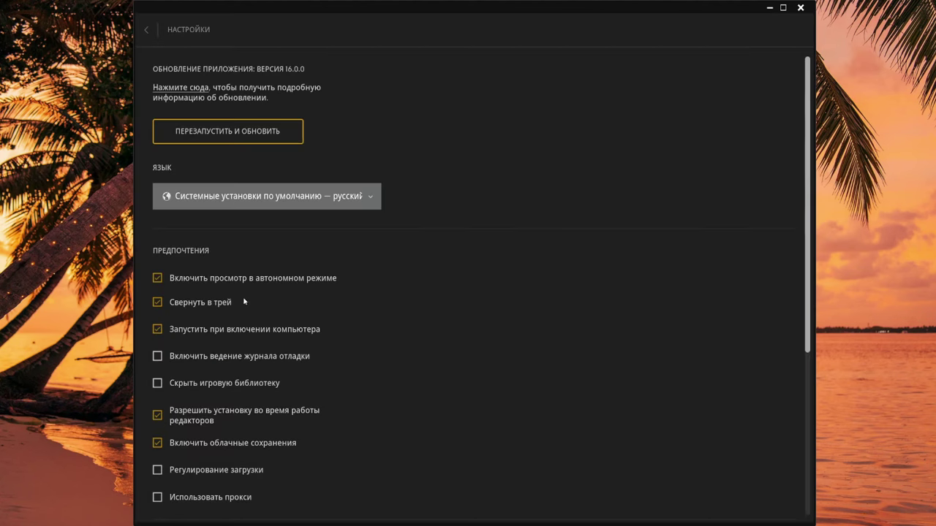
scroll(251, 231, "down", 4)
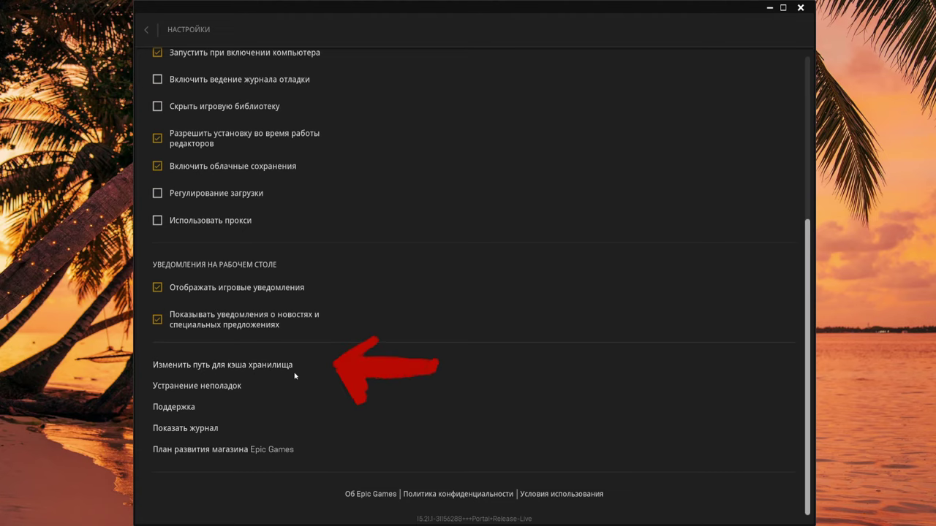
left_click(200, 364)
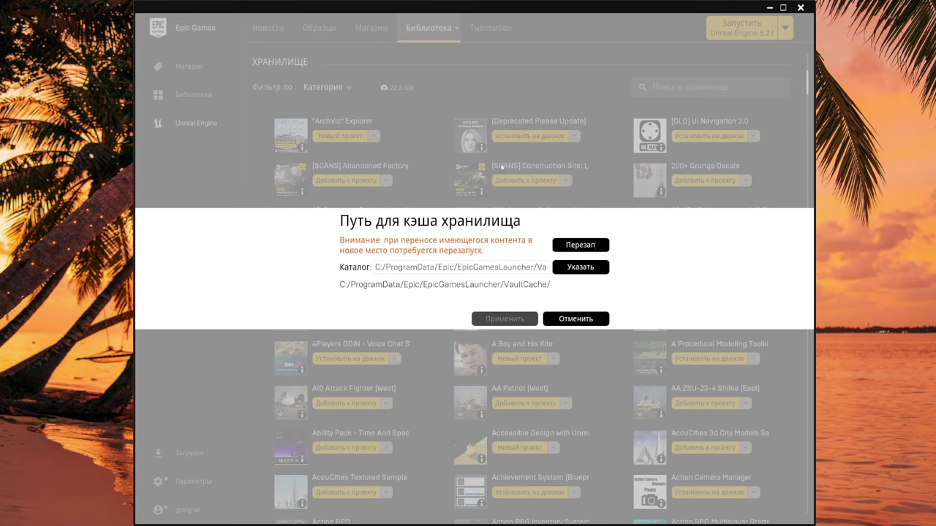
Step: Copy the current cache folder path C:/ProgramData/Epic/EpicGamesLauncher/VaultCache/
left_click(375, 267)
left_click_drag(376, 266, 564, 272)
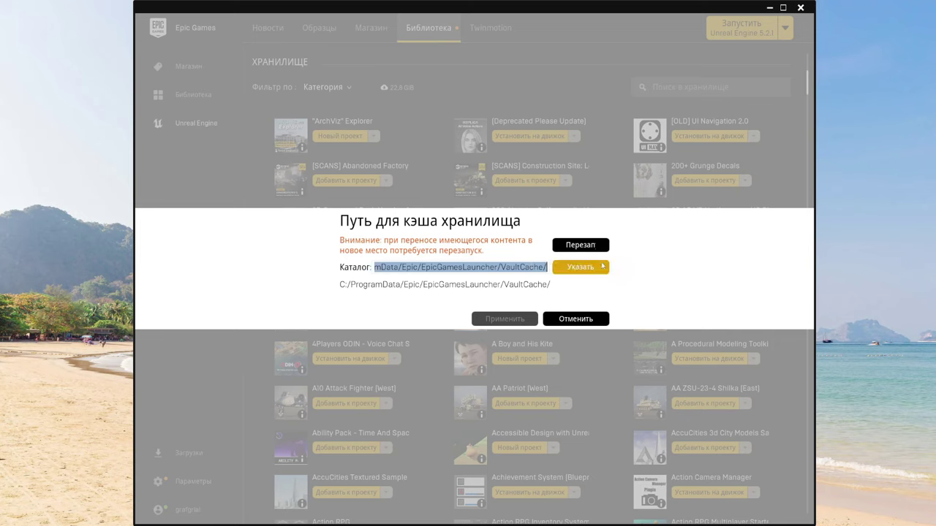
right_click(546, 271)
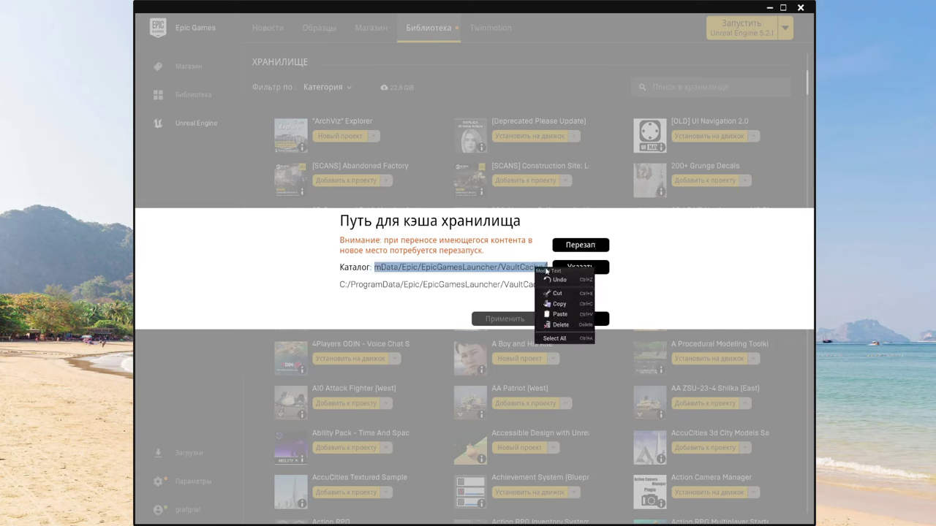
left_click(559, 304)
Step: Open the copied VaultCache path in a new File Explorer window
key("super+e")
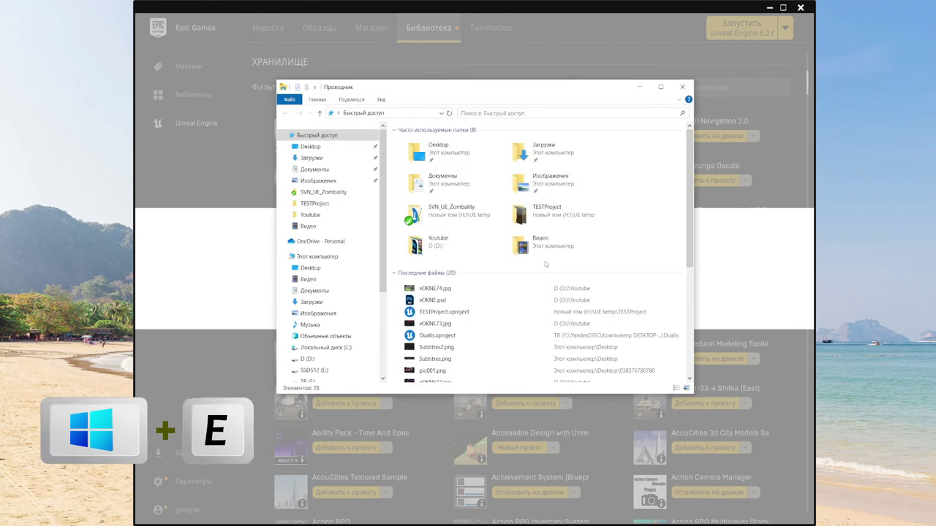
left_click(403, 113)
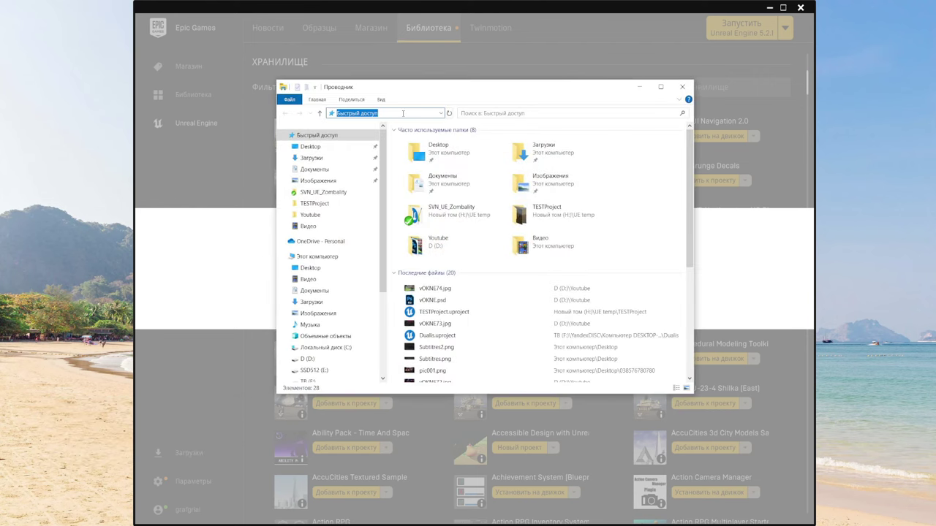
key("ctrl+v")
key("Return")
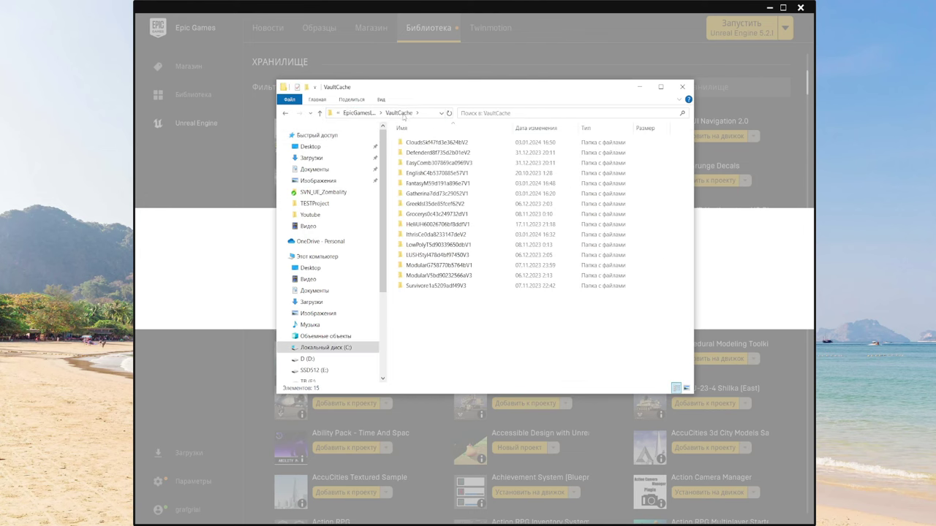
Step: Check the combined size of all 15 cached asset folders in Properties
mouse_move(421, 318)
left_mouse_down()
mouse_move(466, 214)
mouse_move(486, 138)
left_mouse_up()
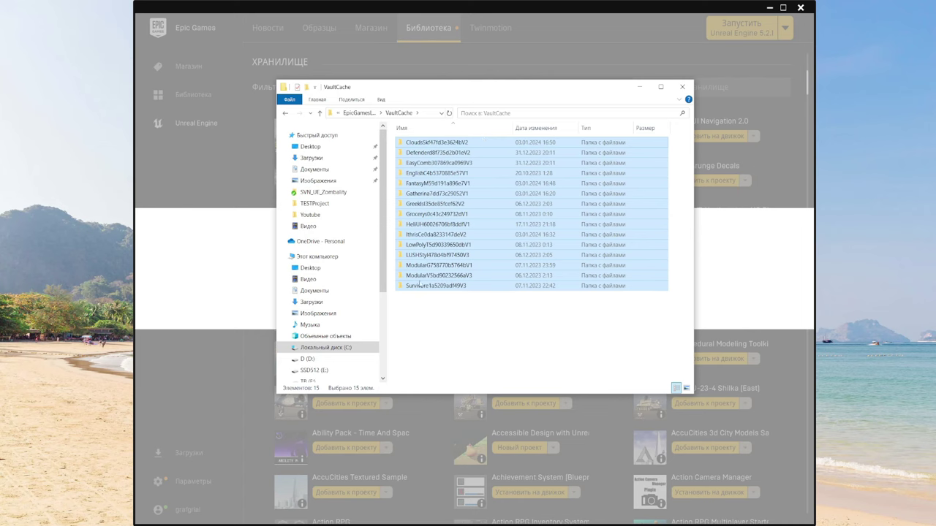
right_click(421, 290)
left_click(463, 520)
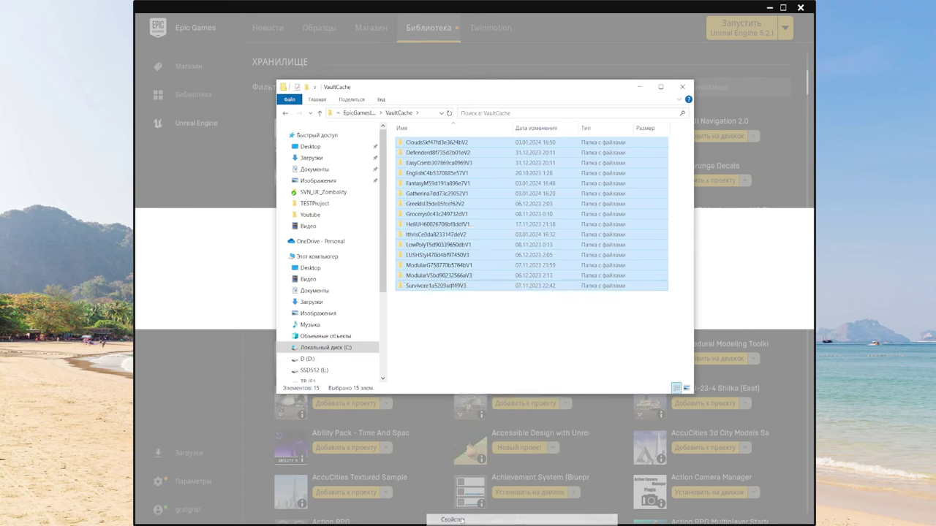
left_click_drag(617, 312, 601, 141)
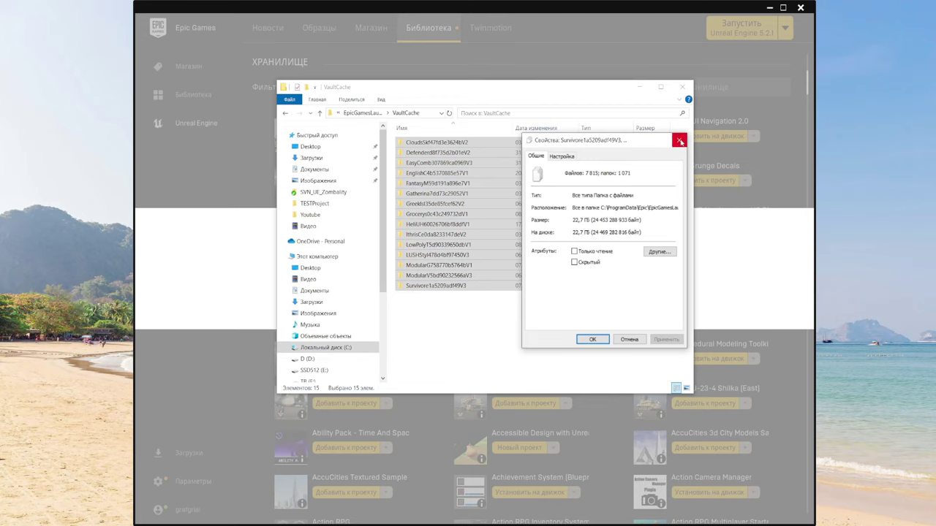
left_click(680, 140)
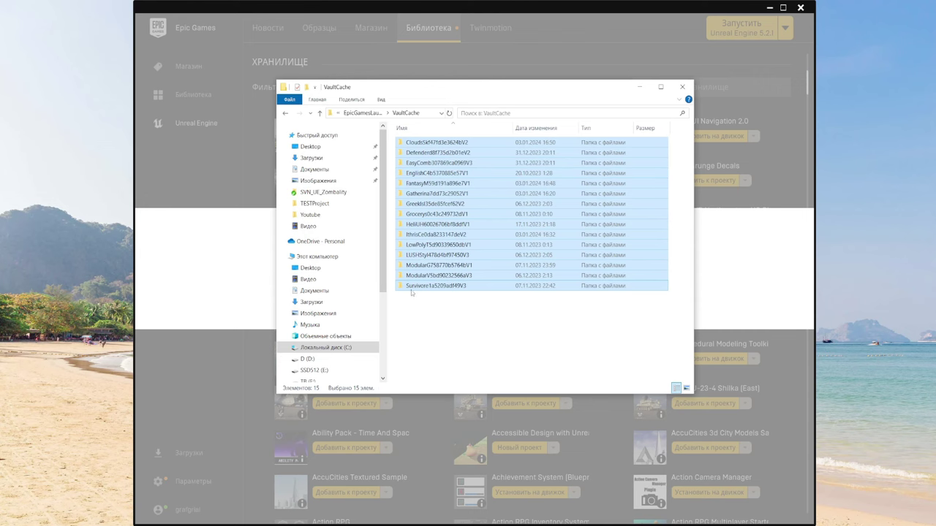
Step: Select all 15 cached asset folders and permanently delete them with Shift+Del
mouse_move(487, 85)
left_mouse_down()
mouse_move(731, 112)
mouse_move(473, 109)
left_mouse_up()
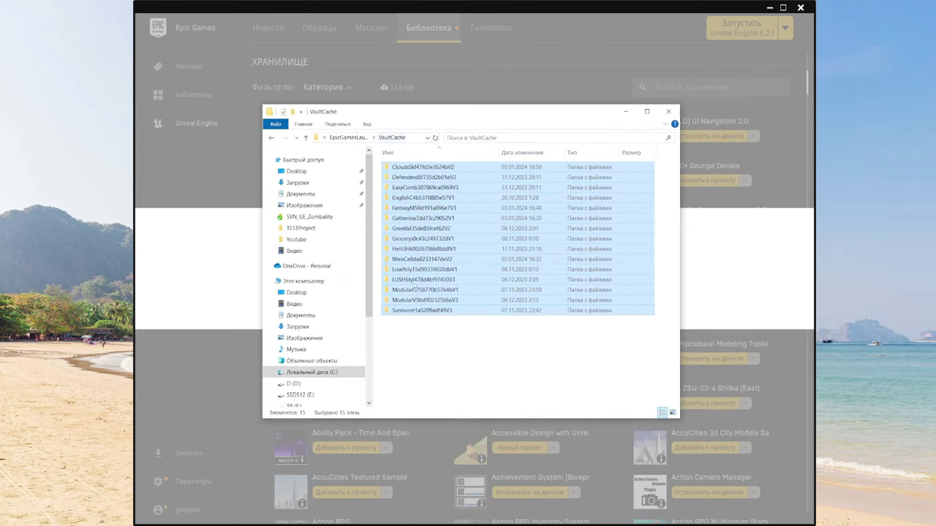
left_click_drag(406, 374, 478, 167)
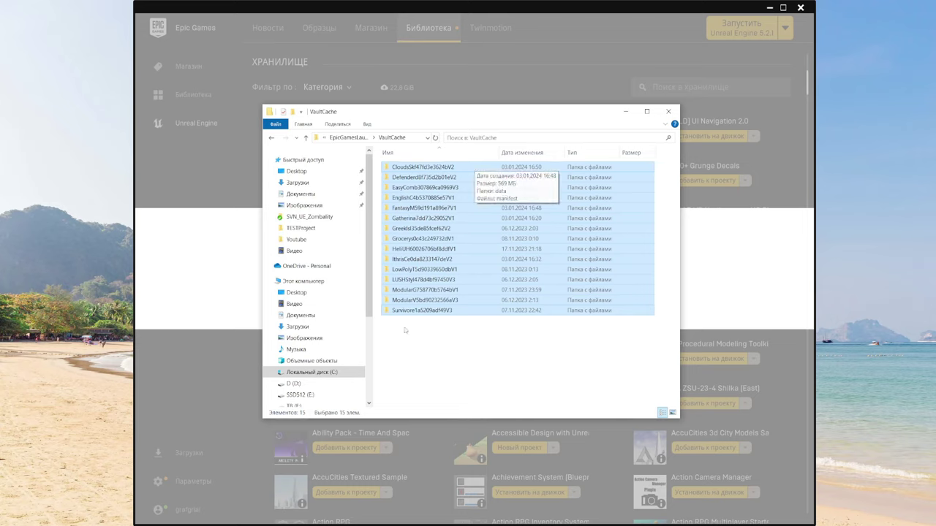
key("shift+Delete")
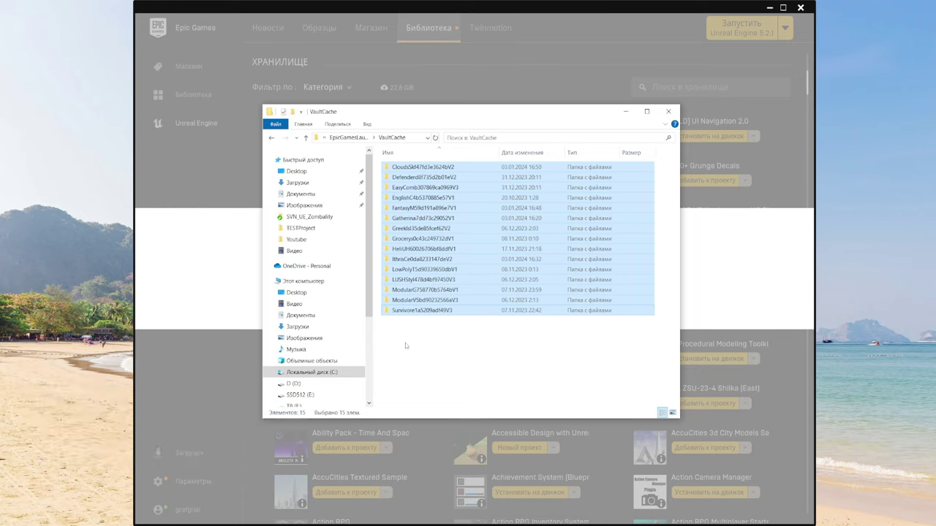
left_click_drag(391, 347, 488, 160)
mouse_move(442, 199)
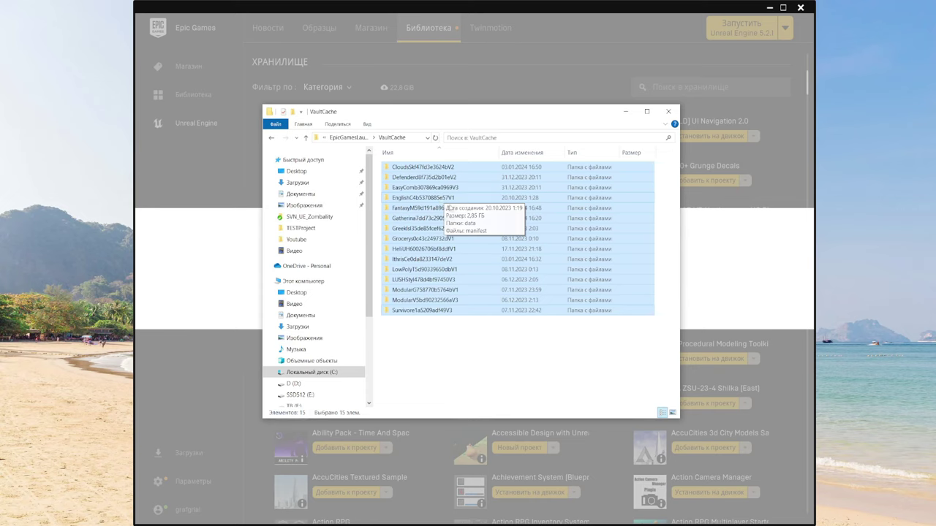
mouse_move(423, 311)
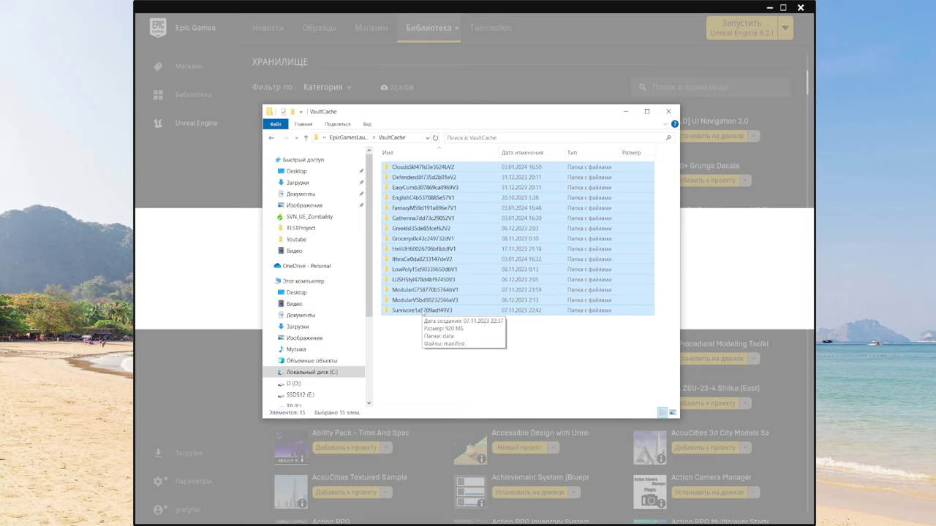
left_click(395, 331)
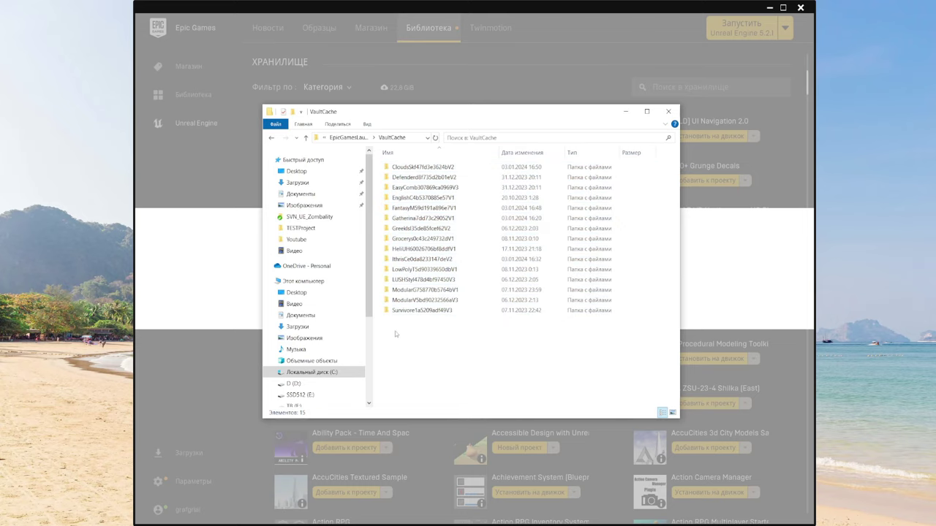
left_click_drag(397, 361, 503, 167)
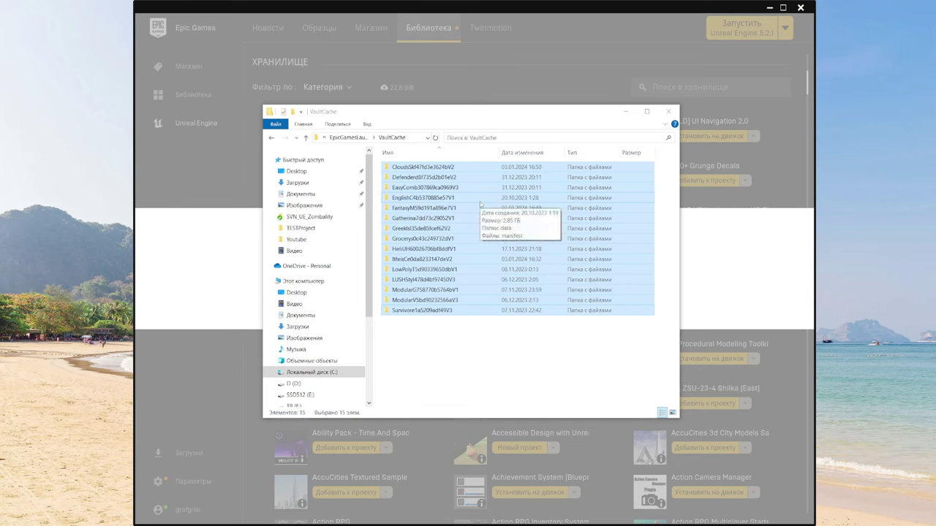
key("shift+Delete")
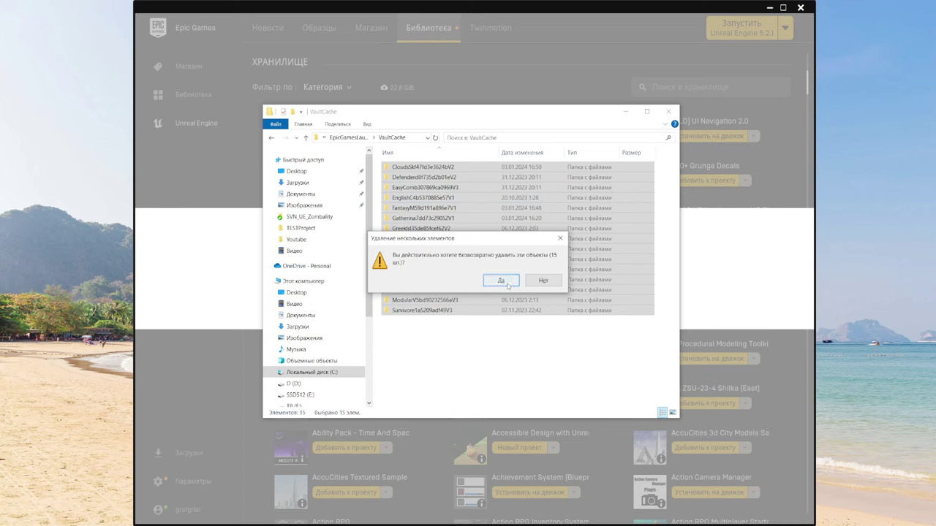
left_click(501, 279)
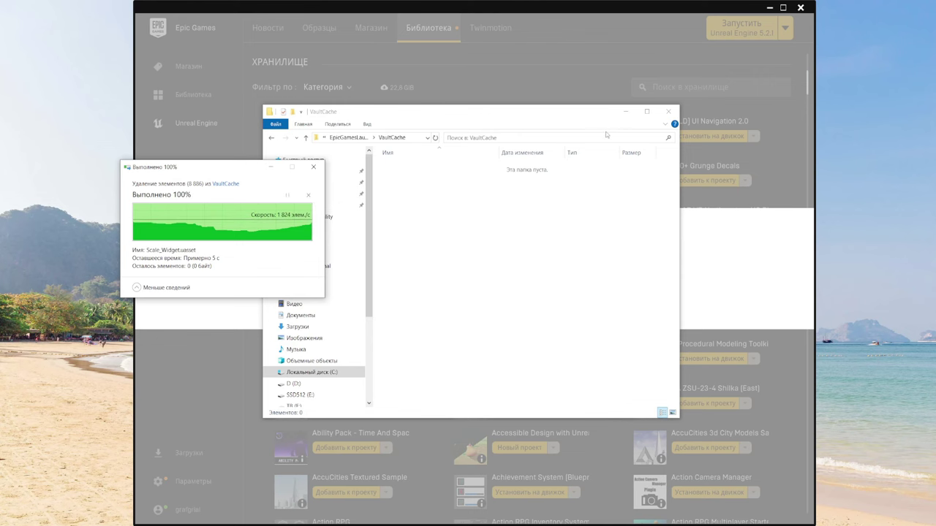
Step: Create a new folder named TEMP on drive D from the cache folder picker
left_click(623, 113)
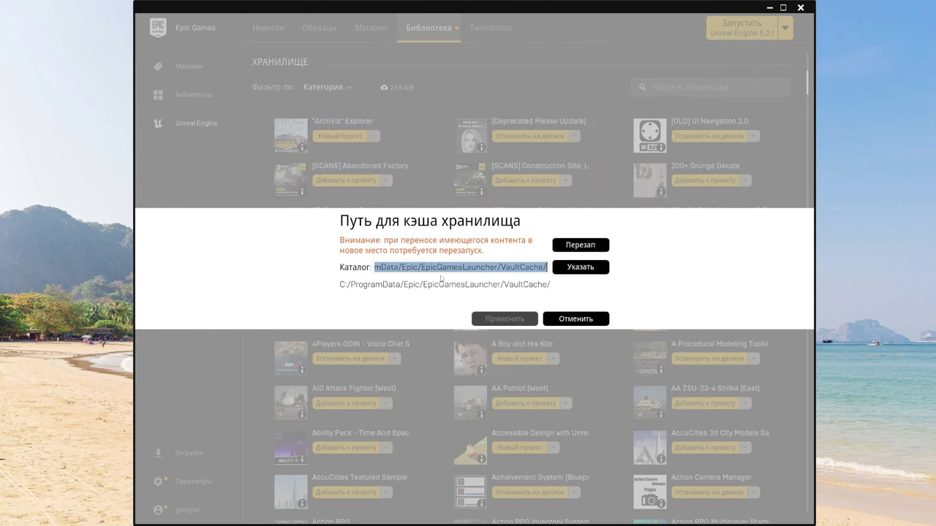
left_click(591, 269)
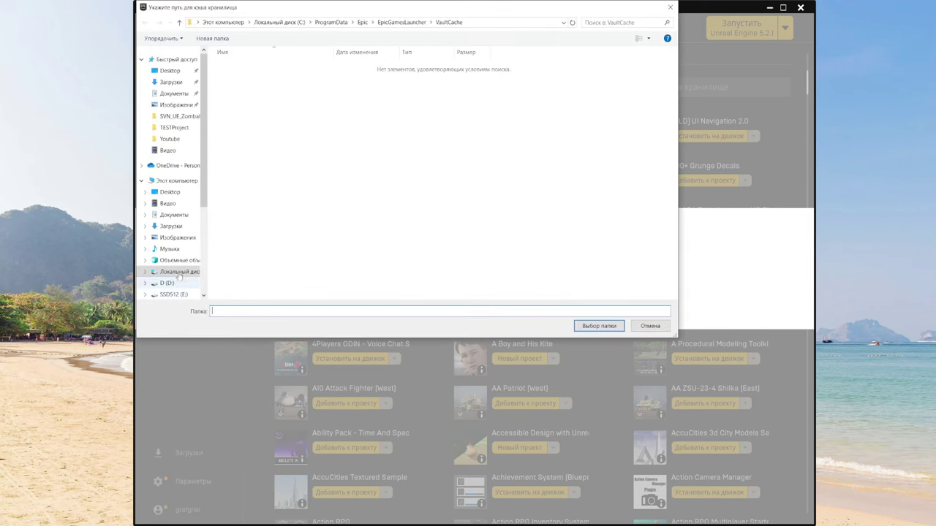
mouse_move(204, 189)
left_mouse_down()
mouse_move(203, 246)
mouse_move(203, 235)
left_mouse_up()
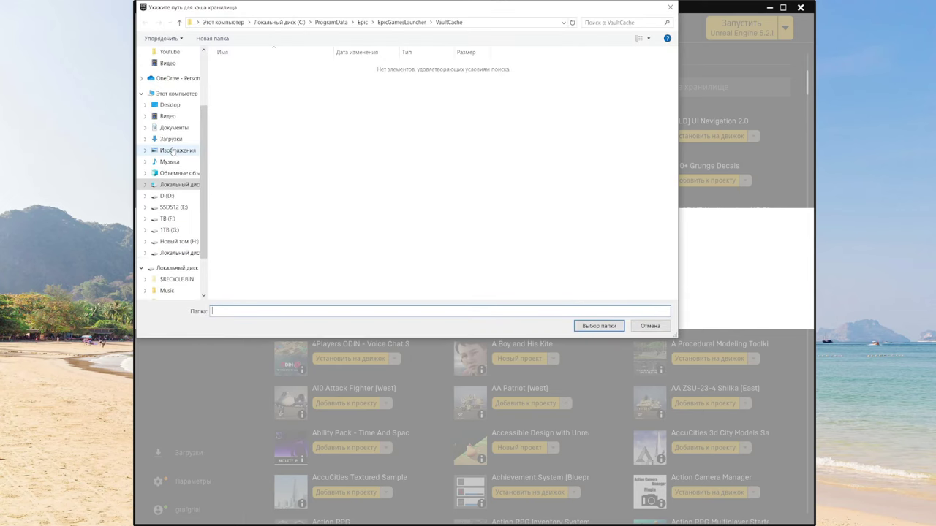
left_click(174, 92)
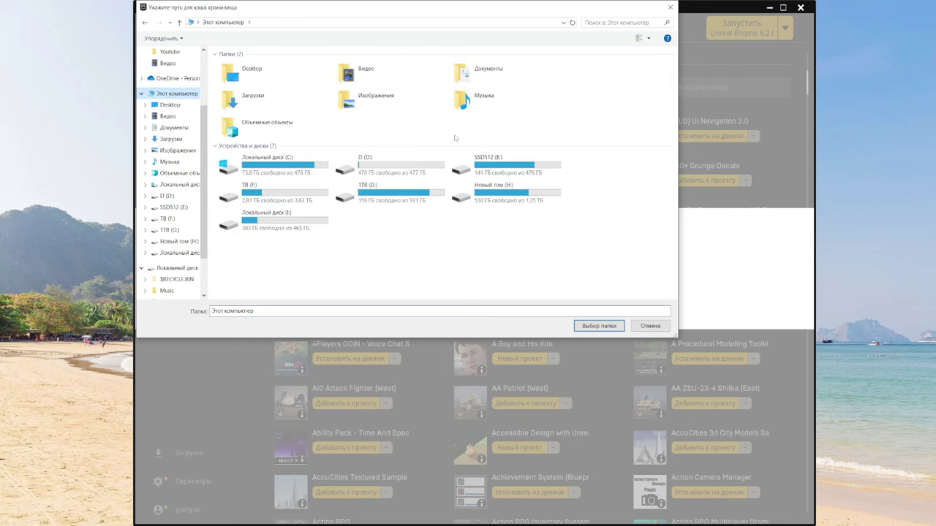
double_click(373, 157)
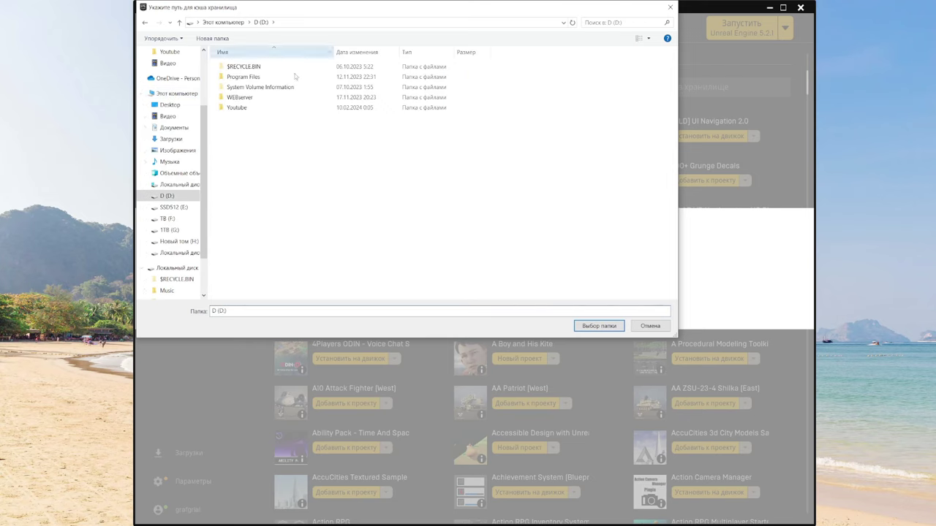
right_click(241, 128)
mouse_move(292, 276)
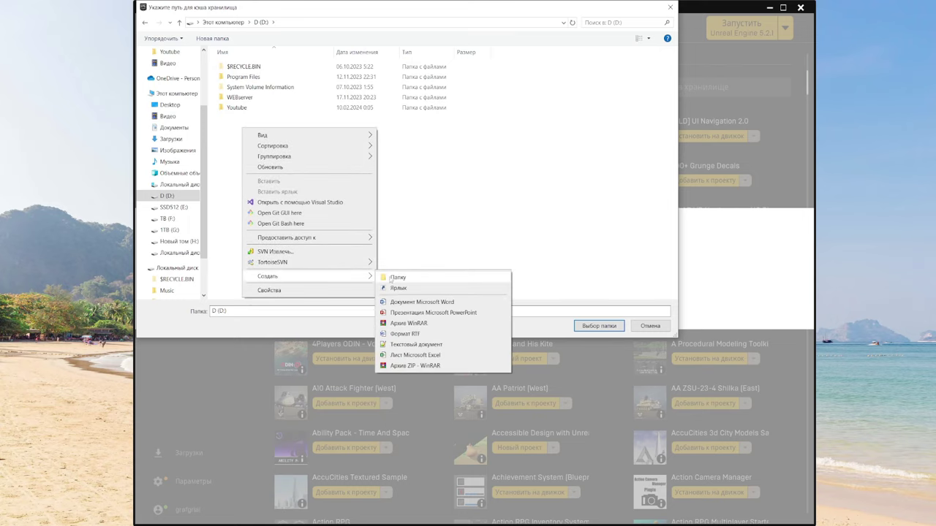
left_click(399, 276)
type("Te")
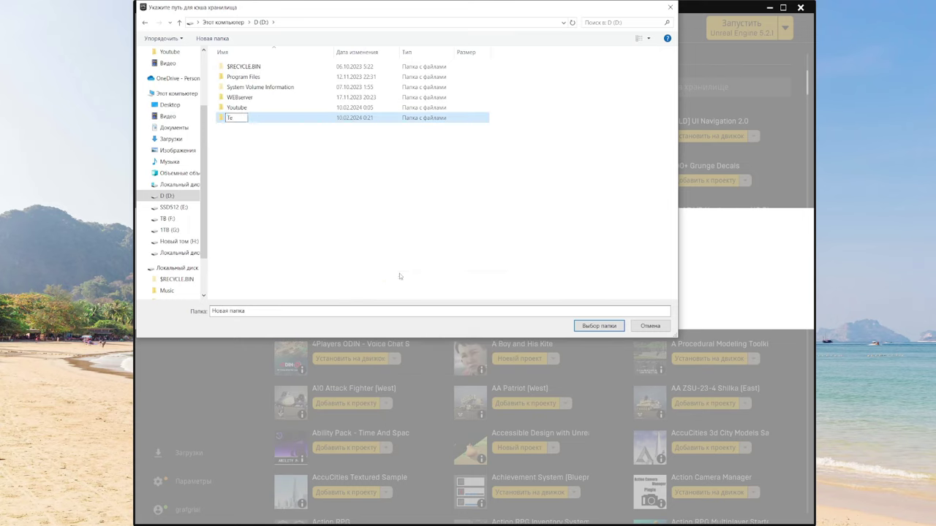
type("m")
type("TE")
type("MP")
left_click(399, 275)
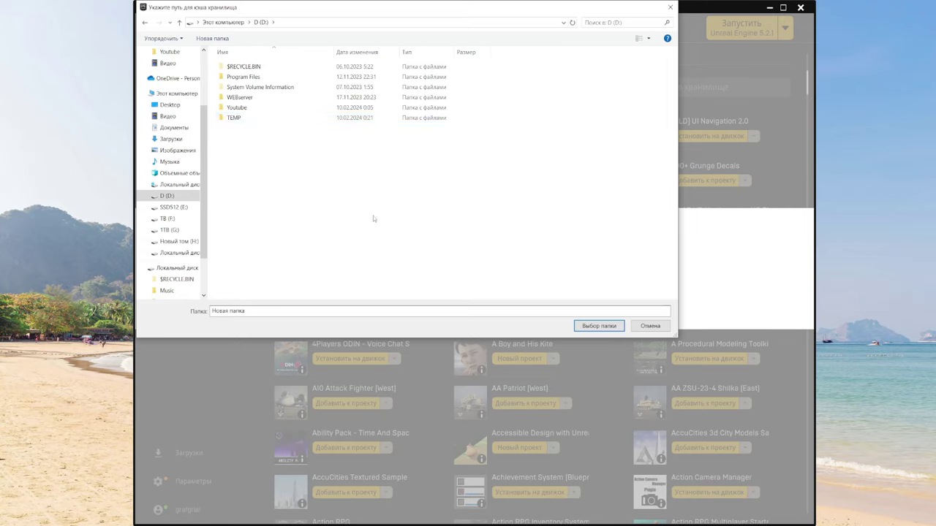
Step: Choose D:/TEMP as the vault cache folder, reselecting it in the picker
double_click(236, 118)
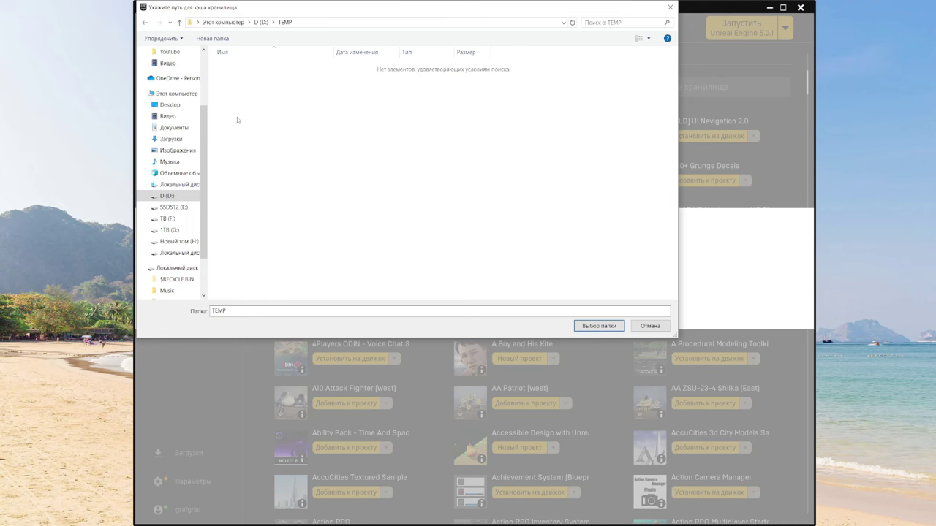
left_click(607, 327)
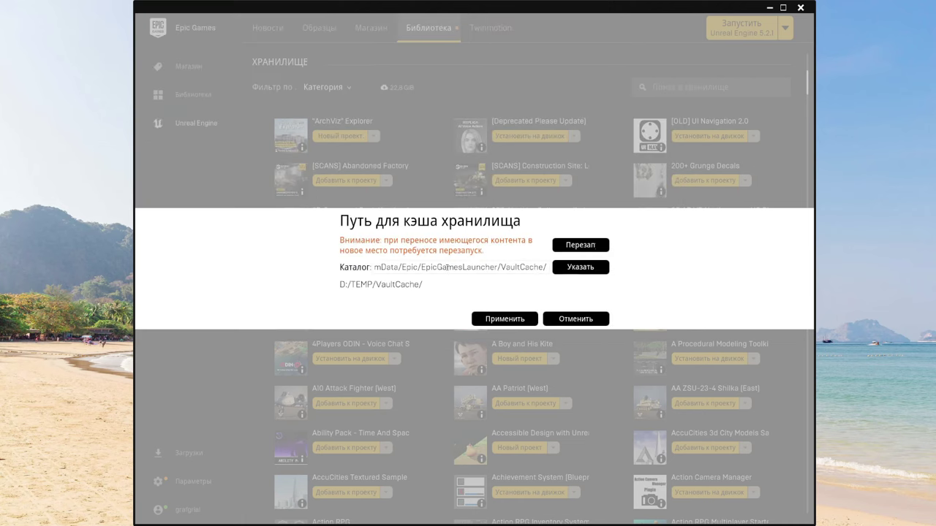
left_click(585, 268)
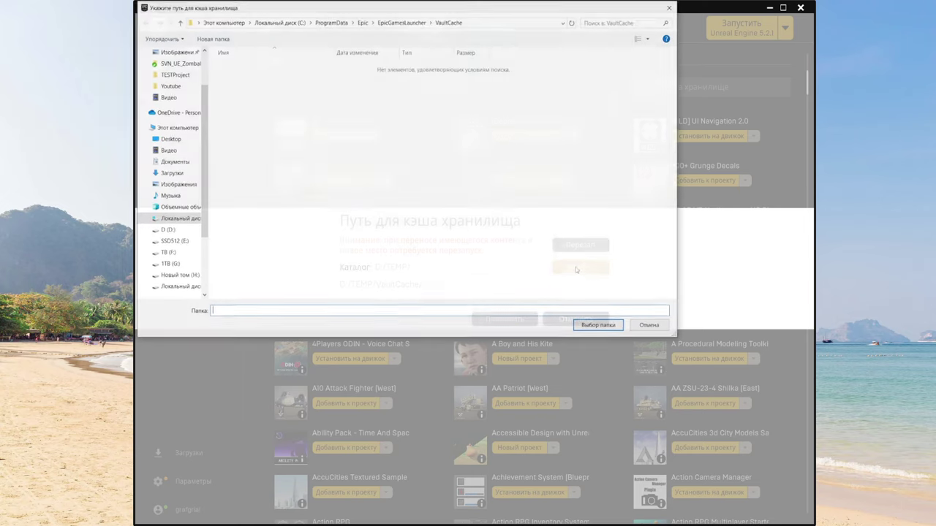
left_click(167, 230)
left_click(235, 99)
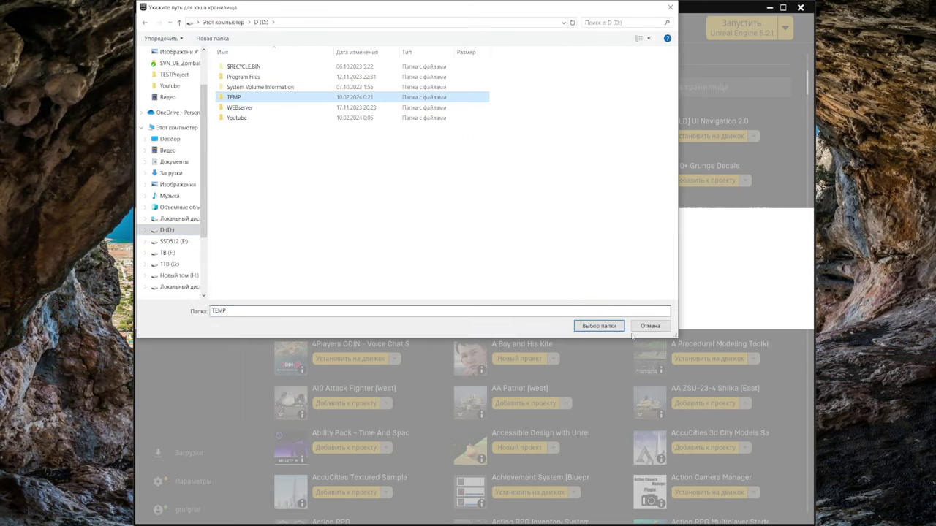
Step: Confirm D:/TEMP, apply D:/TEMP/VaultCache/ as the cache path, and return to the library
left_click(599, 325)
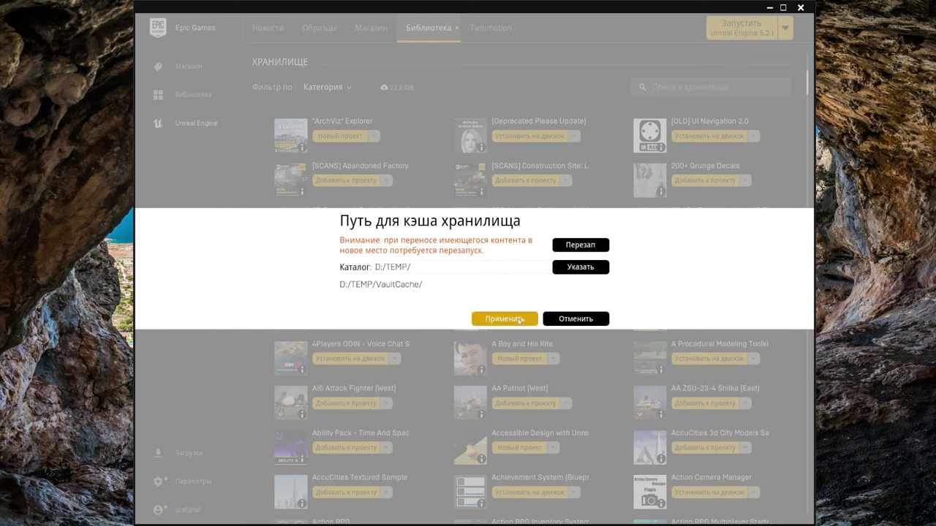
left_click(519, 319)
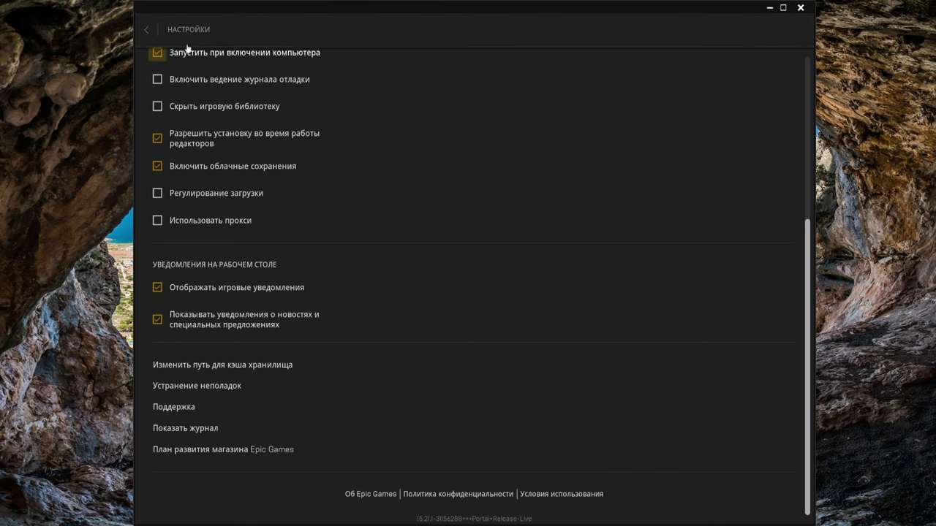
left_click(147, 31)
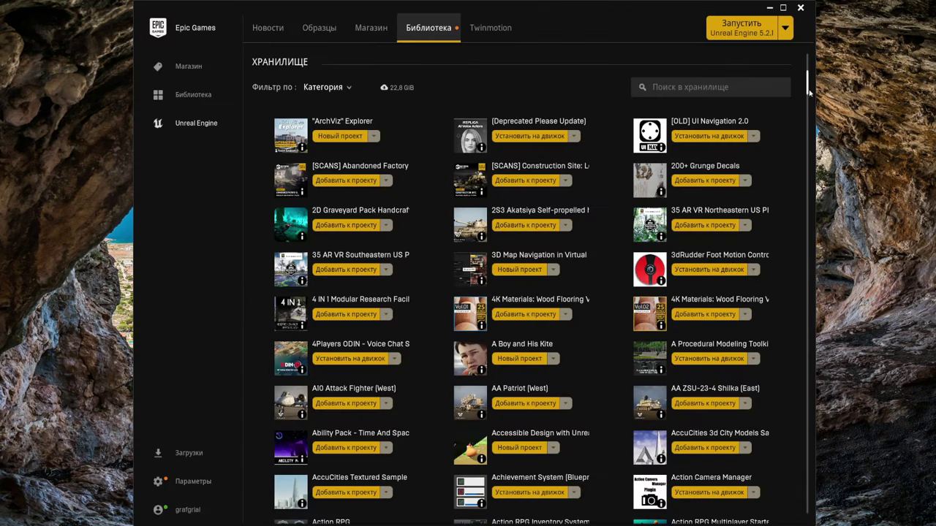
Step: Scroll the library up to show the Unreal Engine versions and My Projects list
left_click_drag(809, 84, 809, 64)
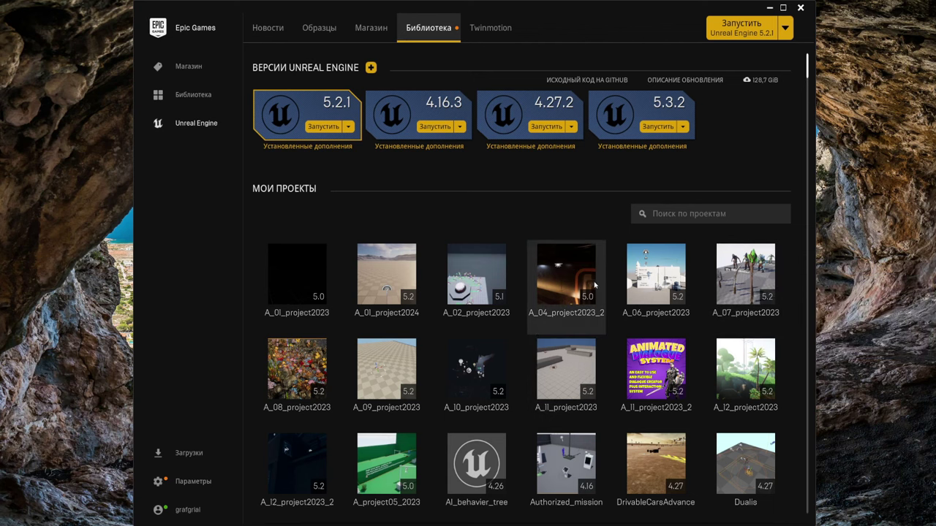
right_click(596, 285)
right_click(595, 284)
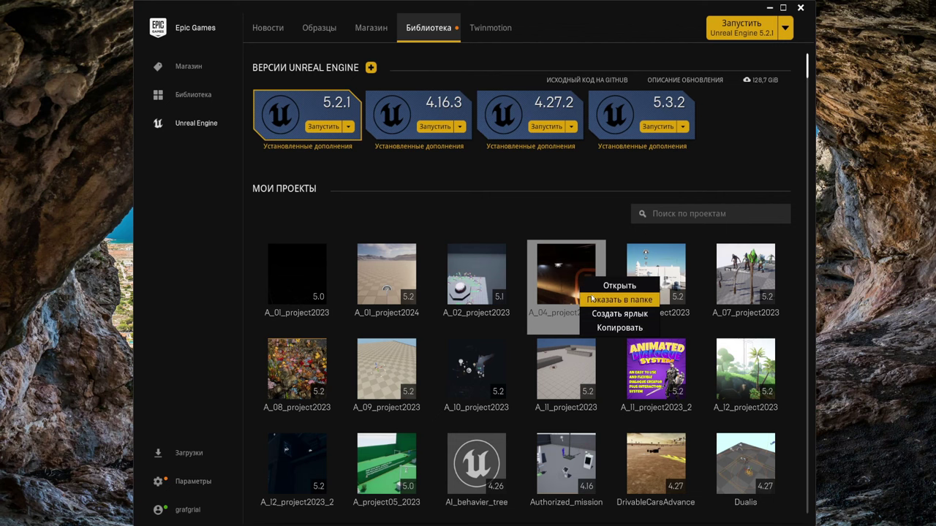
left_click(620, 300)
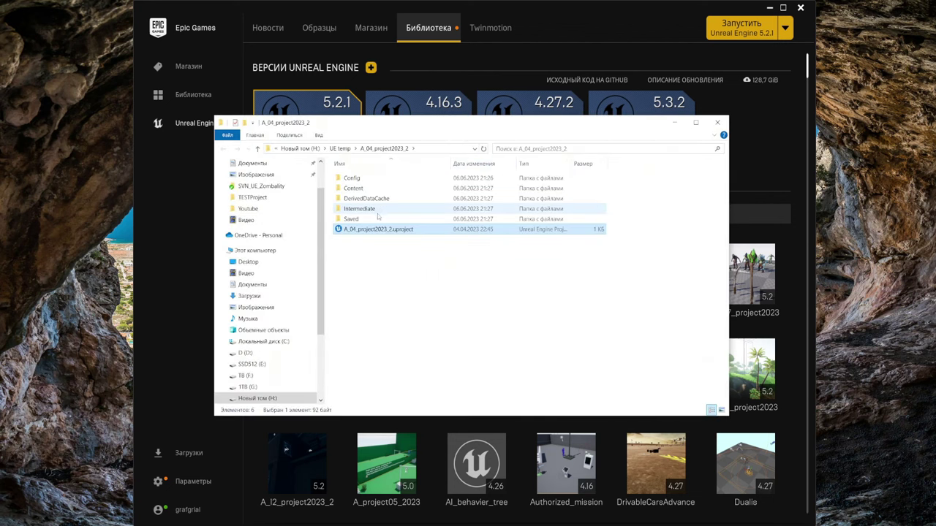
left_click_drag(347, 277, 387, 177)
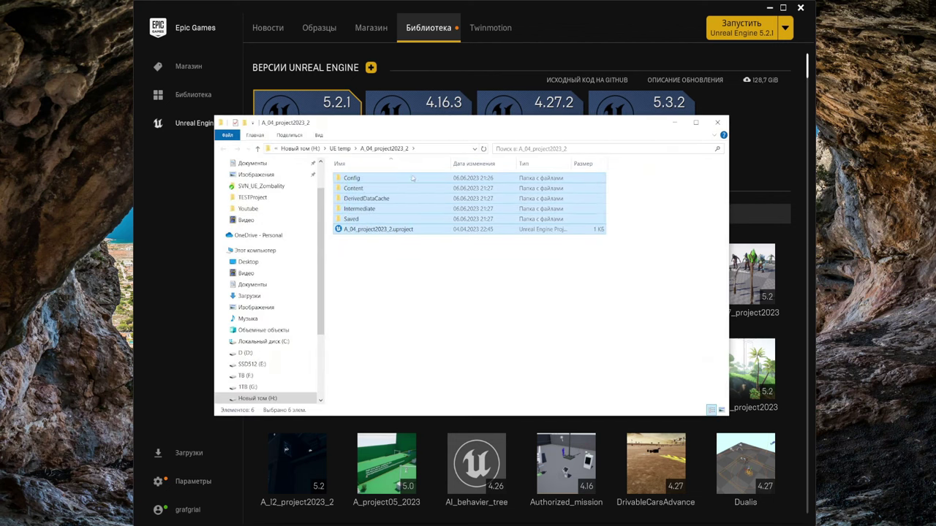
right_click(385, 178)
left_click(447, 418)
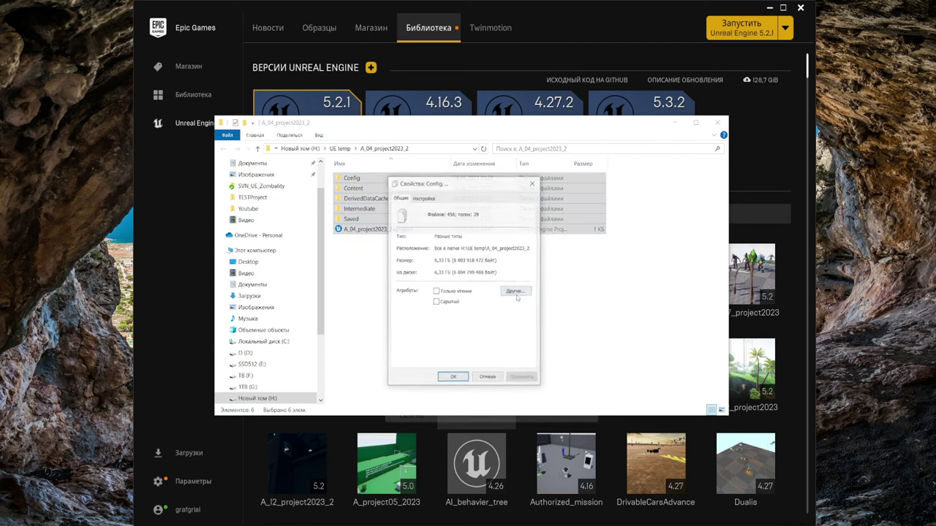
left_click_drag(451, 183, 569, 122)
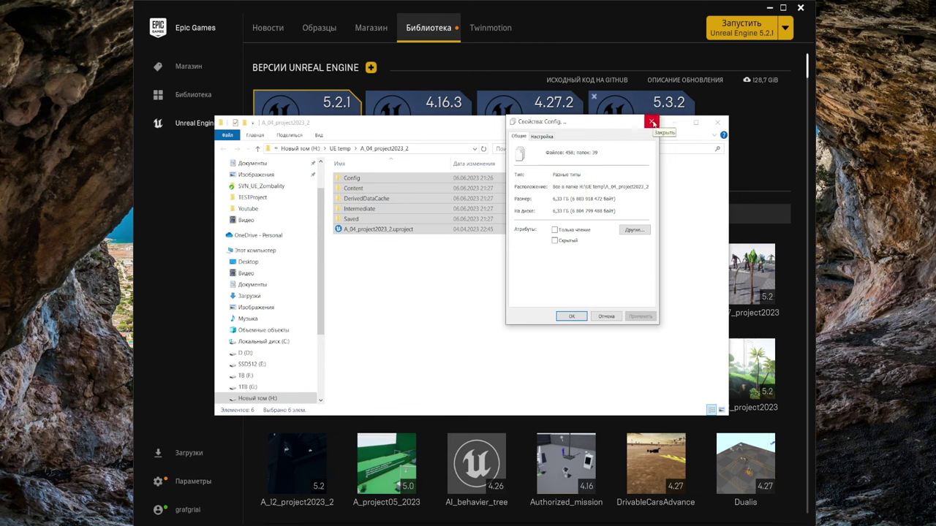
left_click(653, 122)
left_click(354, 257)
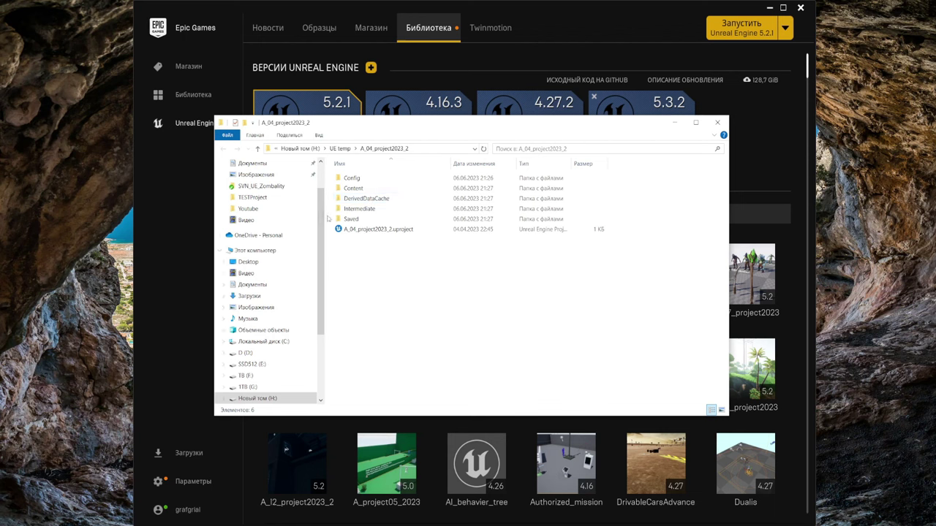
left_click_drag(327, 220, 406, 196)
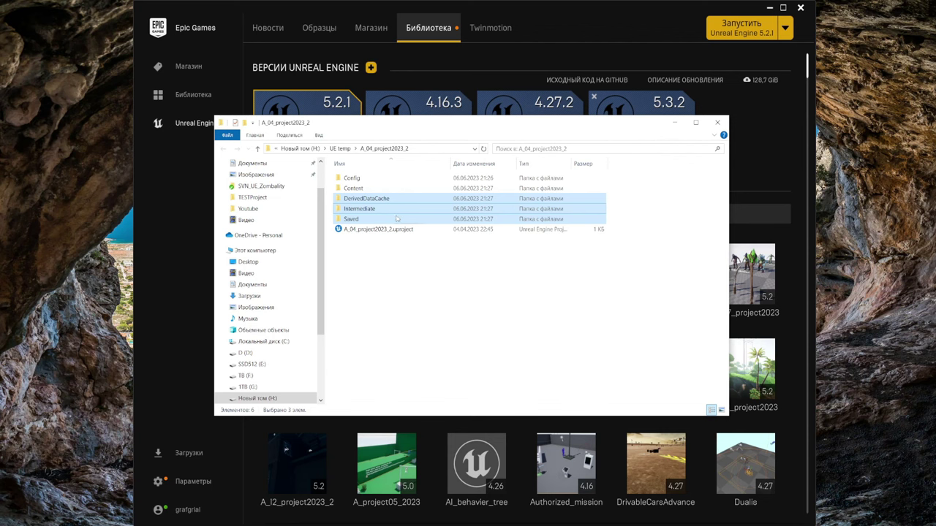
right_click(352, 211)
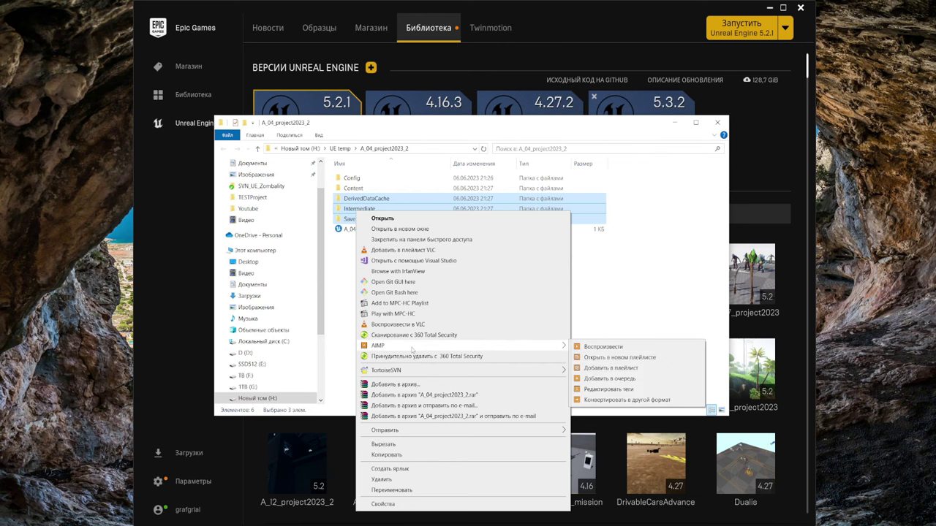
left_click(386, 506)
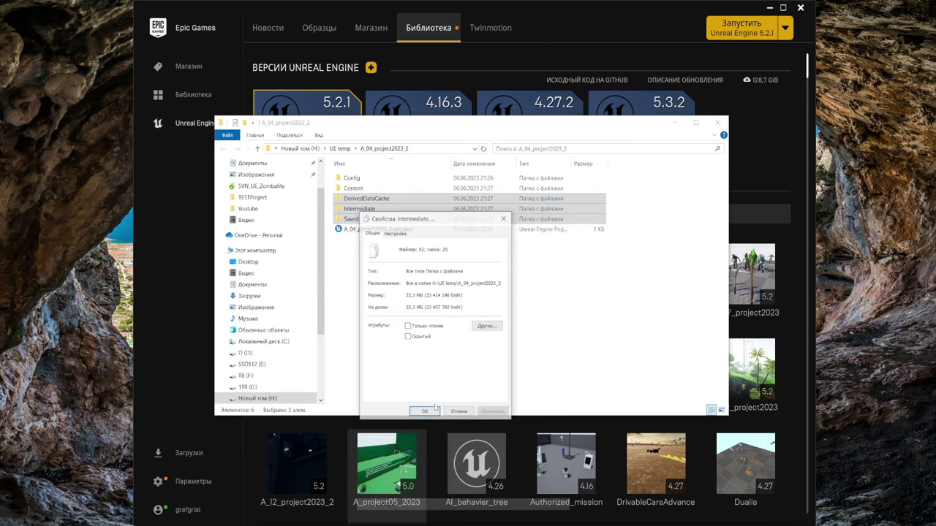
left_click_drag(445, 218, 517, 147)
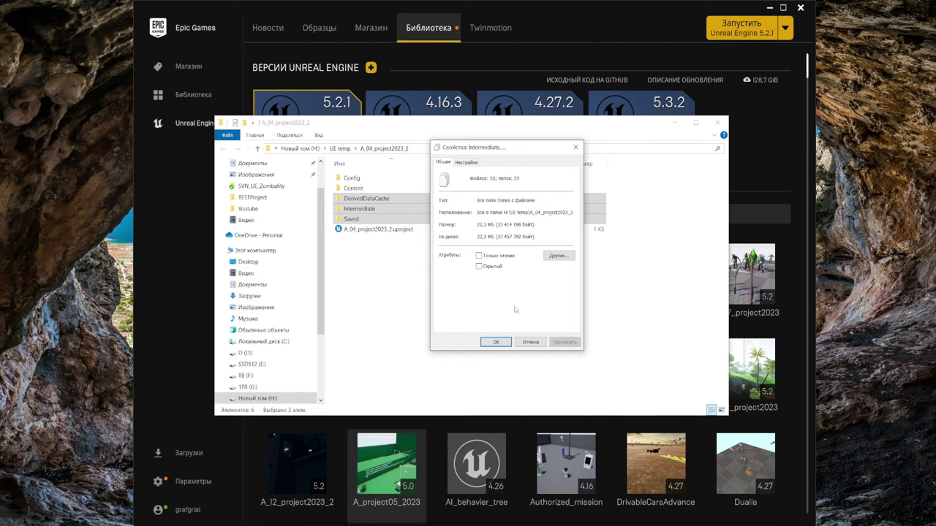
left_click(534, 344)
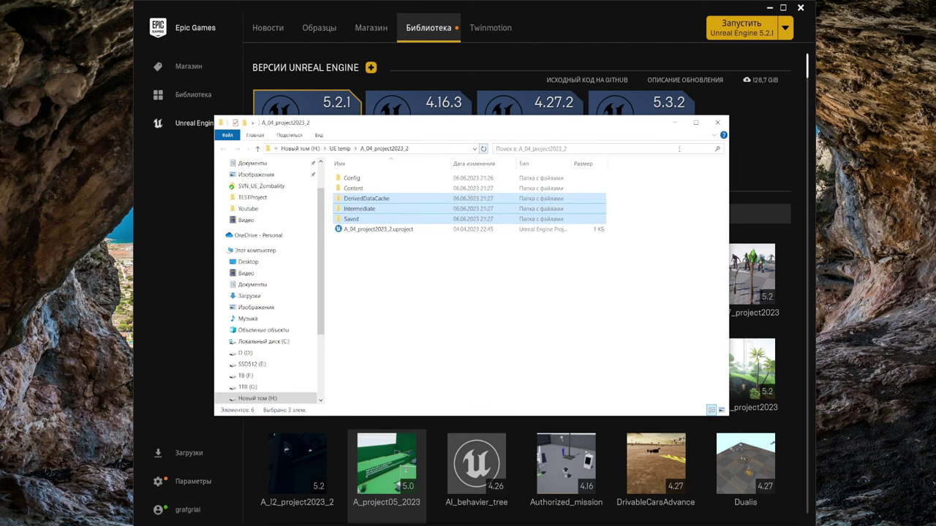
left_click(724, 123)
Step: Read the 19.6 MB combined size of A_02_project2023's Intermediate, Platforms and Saved folders
right_click(472, 277)
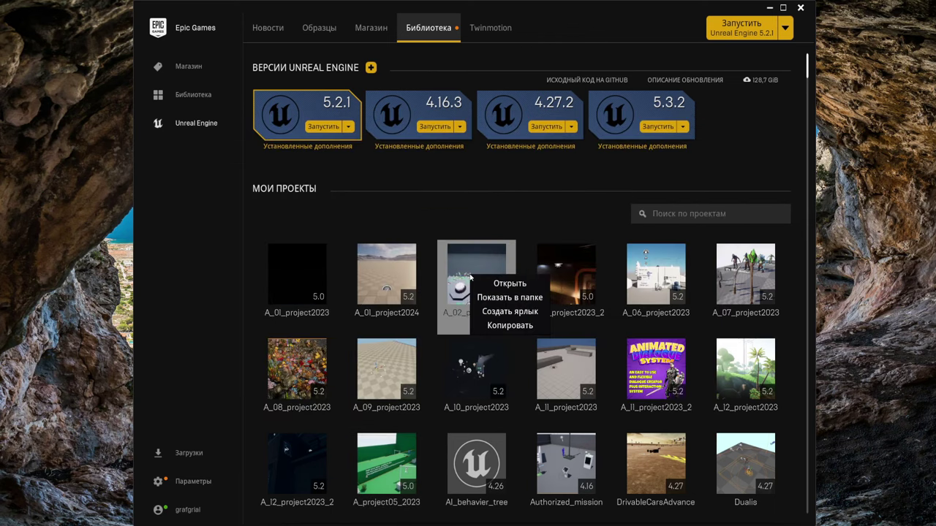
left_click(509, 298)
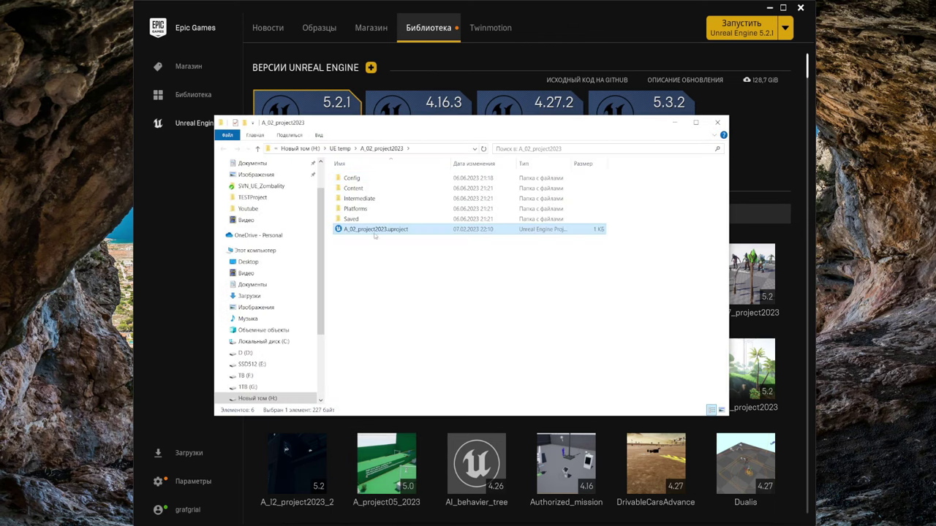
left_click_drag(356, 227, 363, 200)
right_click(364, 200)
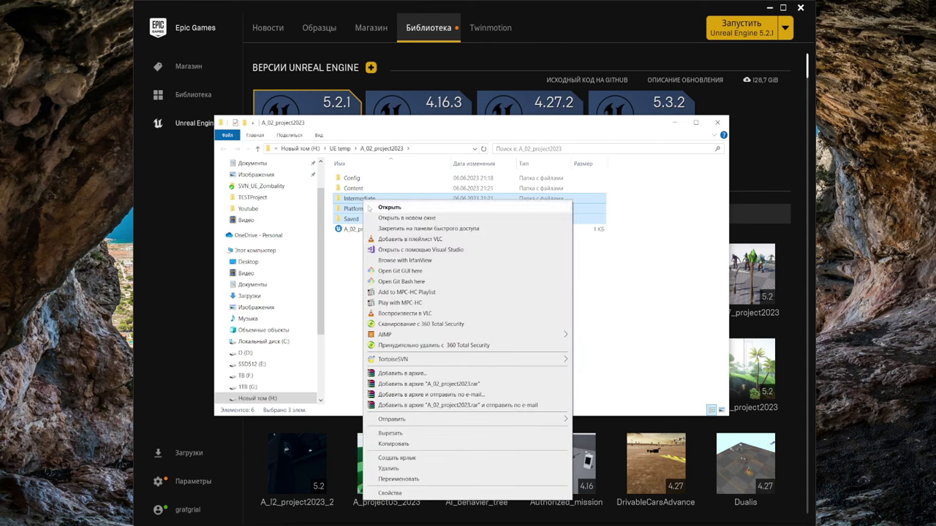
left_click(439, 493)
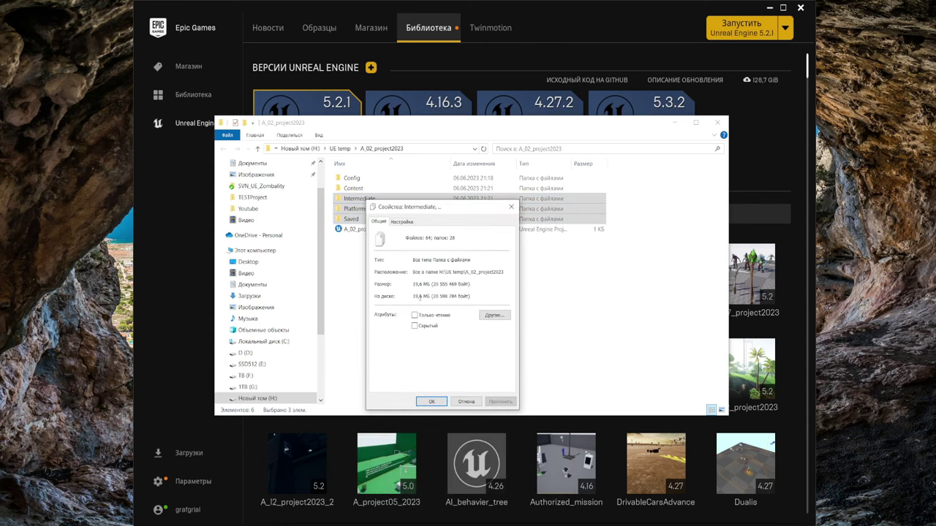
left_click(510, 208)
Step: Close the project folder and scroll the library to the Zombality project's options
left_click(717, 122)
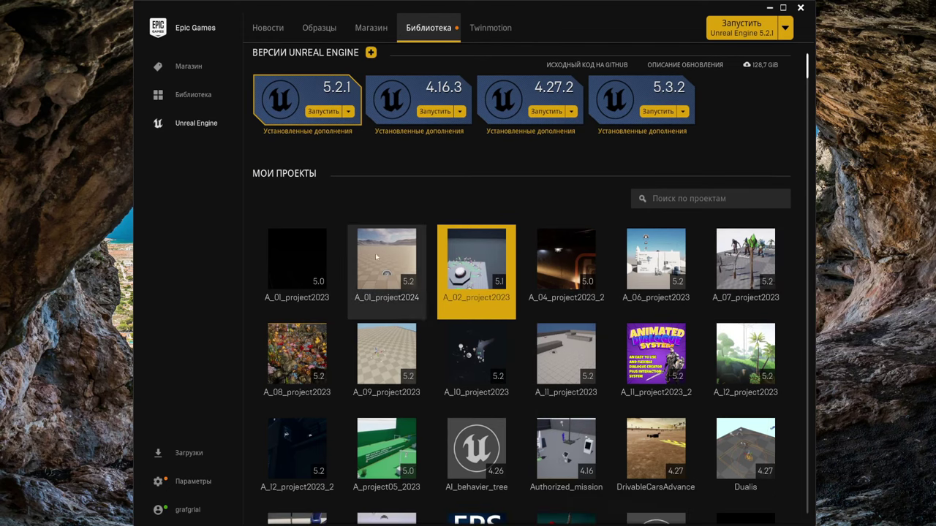
scroll(391, 275, "down", 2)
scroll(390, 274, "down", 2)
scroll(390, 271, "down", 5)
scroll(386, 241, "down", 1)
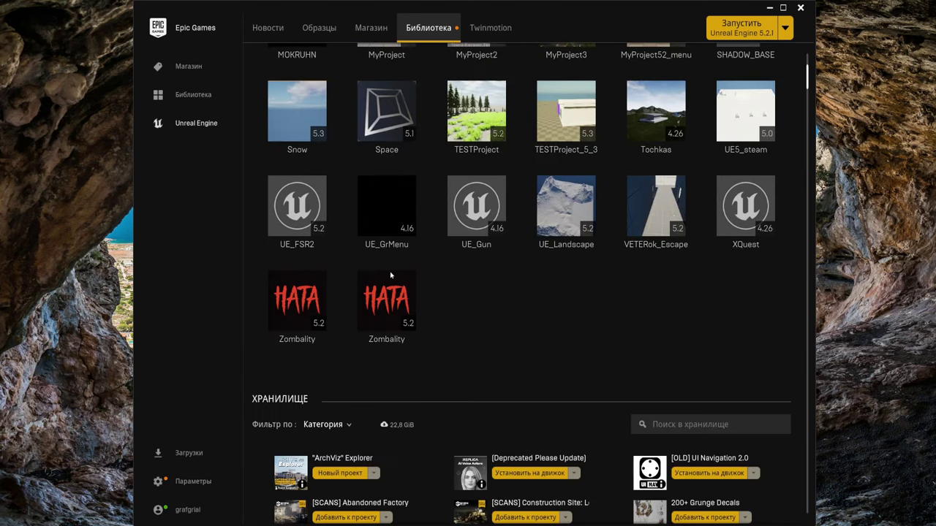
scroll(381, 205, "down", 2)
right_click(421, 193)
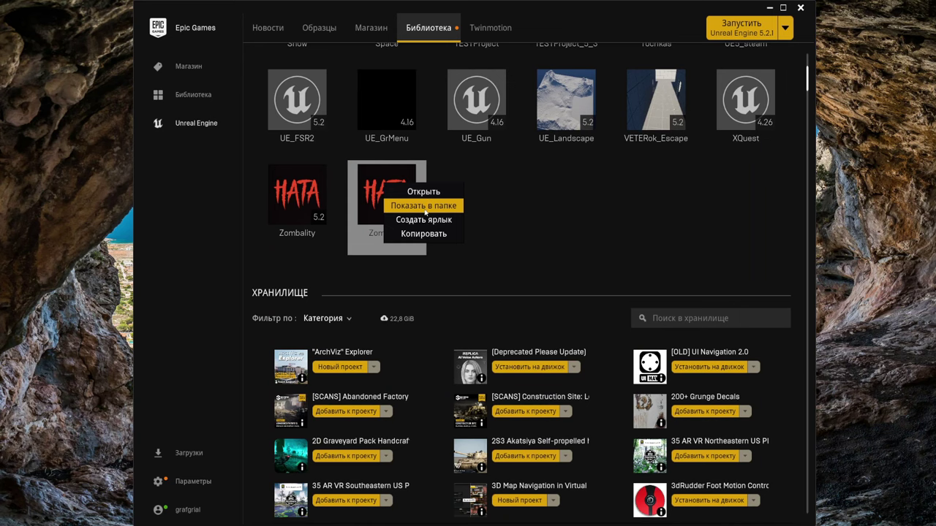
Step: Open Zombality's folder and read the ~18,7 GB total of DerivedDataCache, Intermediate and Saved
left_click(427, 206)
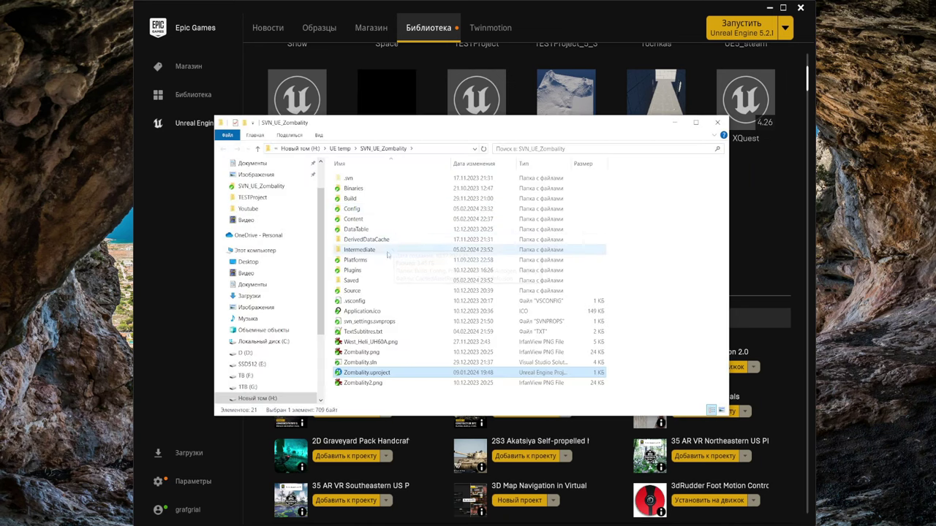
mouse_move(412, 123)
left_mouse_down()
mouse_move(413, 94)
mouse_move(426, 87)
left_mouse_up()
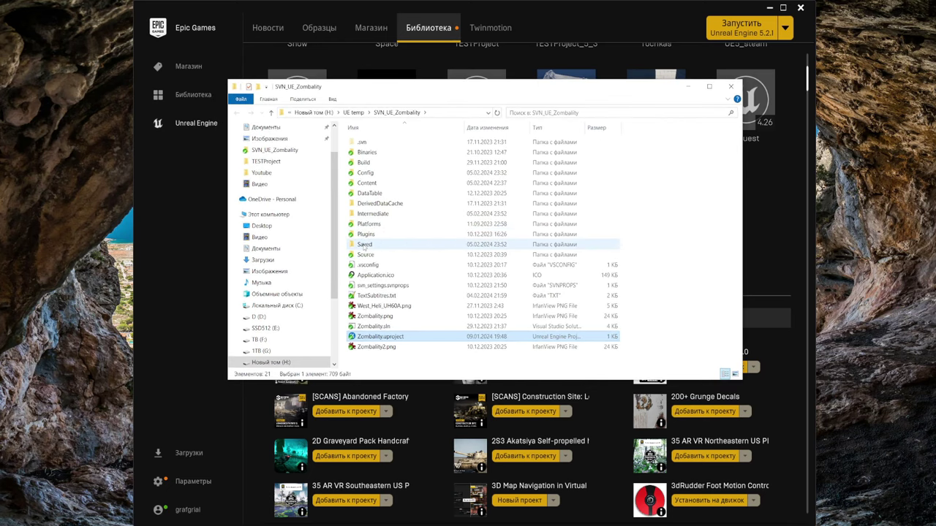
left_click(367, 213)
left_click(372, 204, "ctrl")
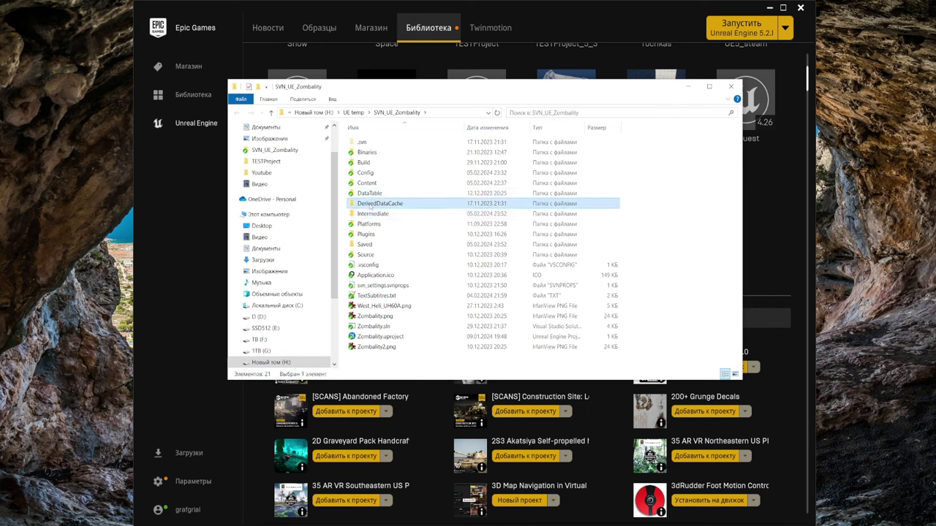
left_click(365, 244, "ctrl")
right_click(365, 244)
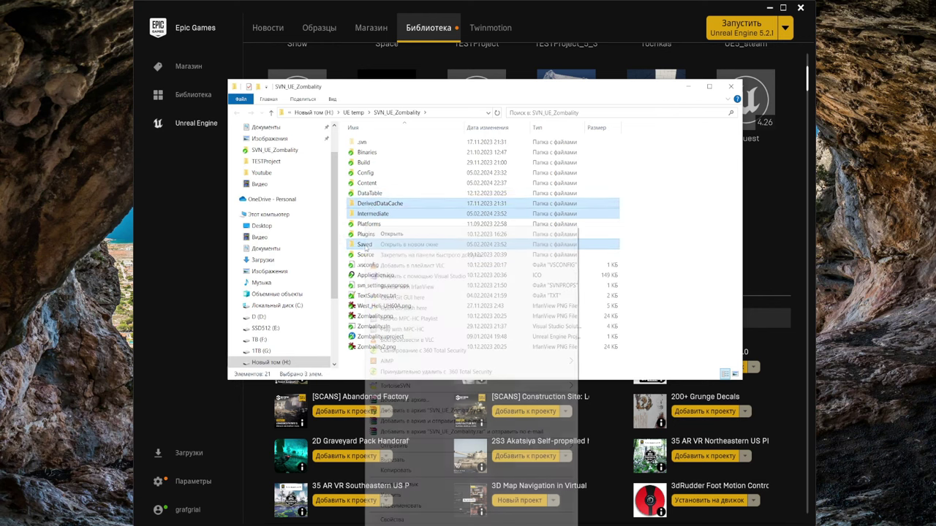
left_click(392, 520)
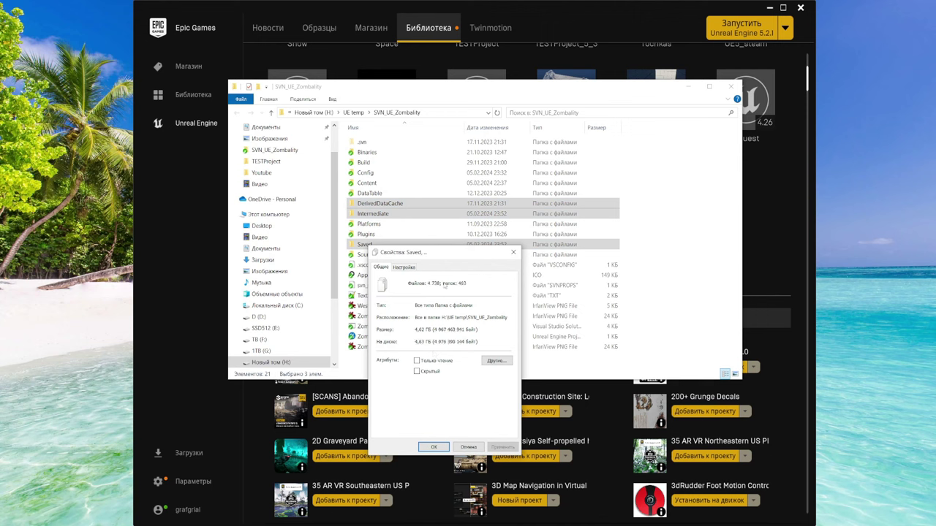
left_click_drag(458, 255, 501, 130)
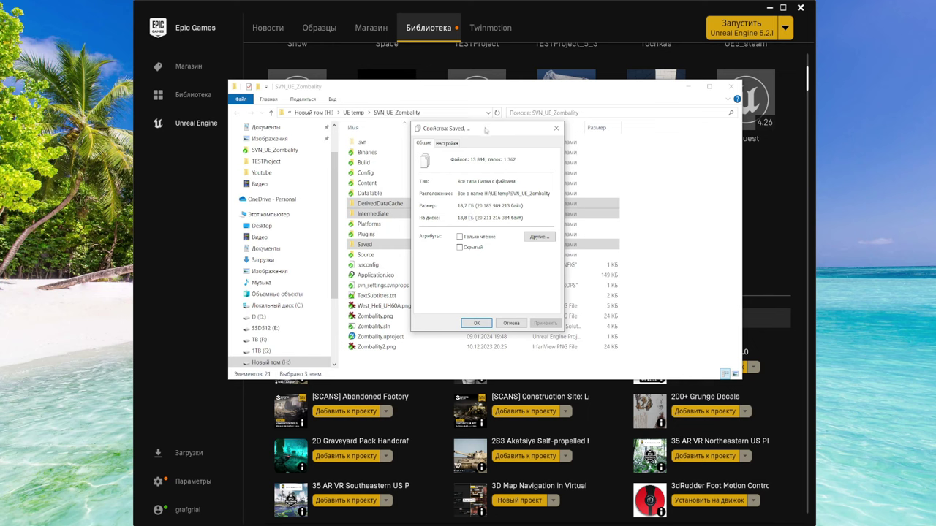
left_click_drag(484, 136, 585, 148)
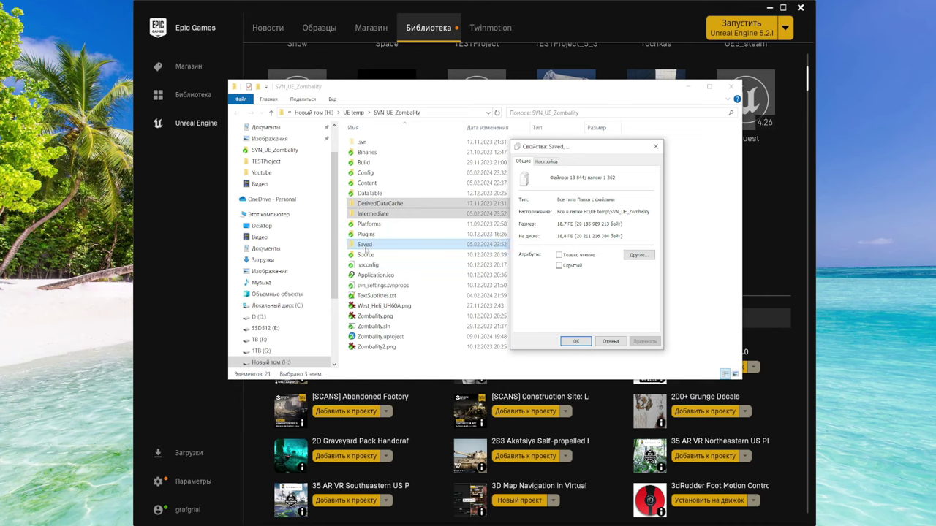
left_click(656, 147)
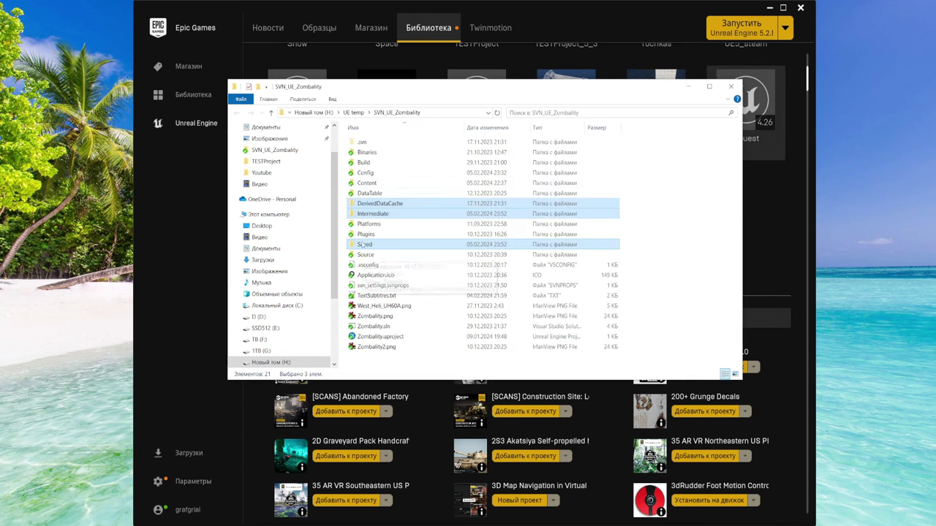
Step: Start selecting the essential items: Binaries, Zombality.sln and Source
left_click(370, 152)
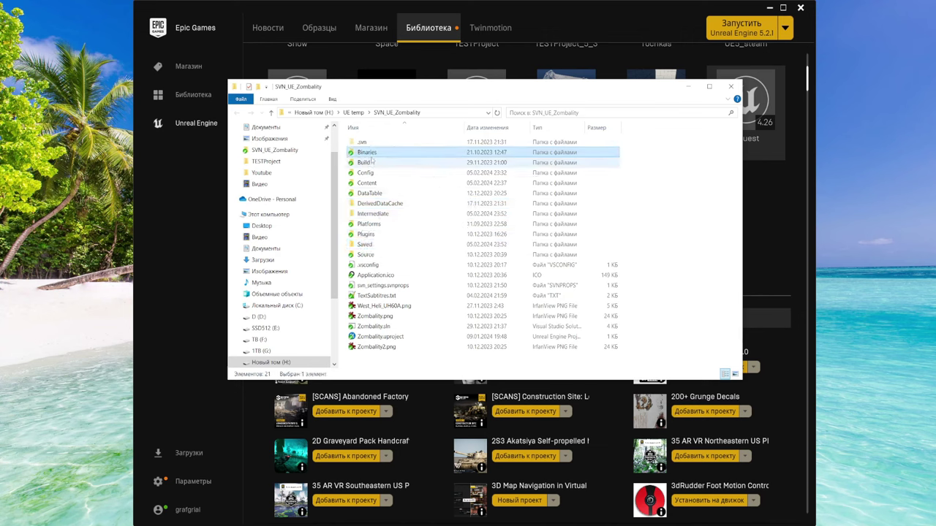
left_click(374, 327)
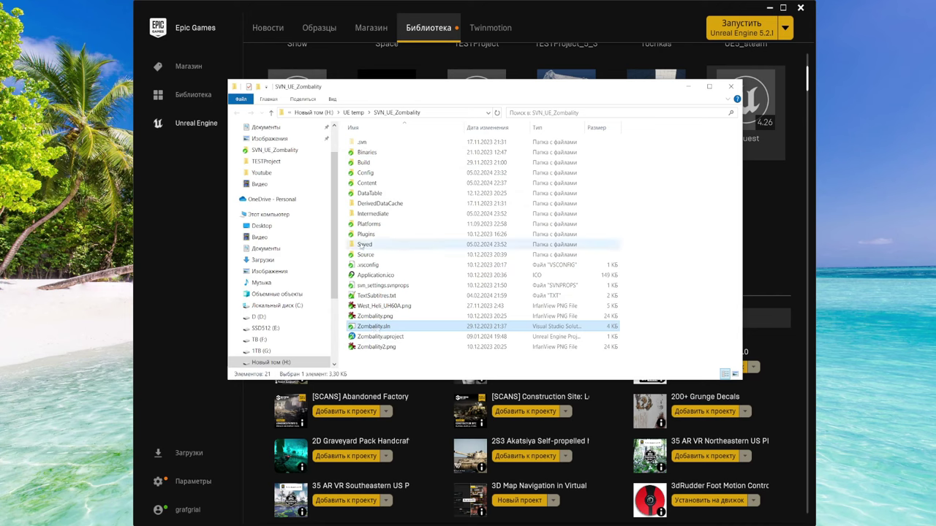
left_click(370, 255)
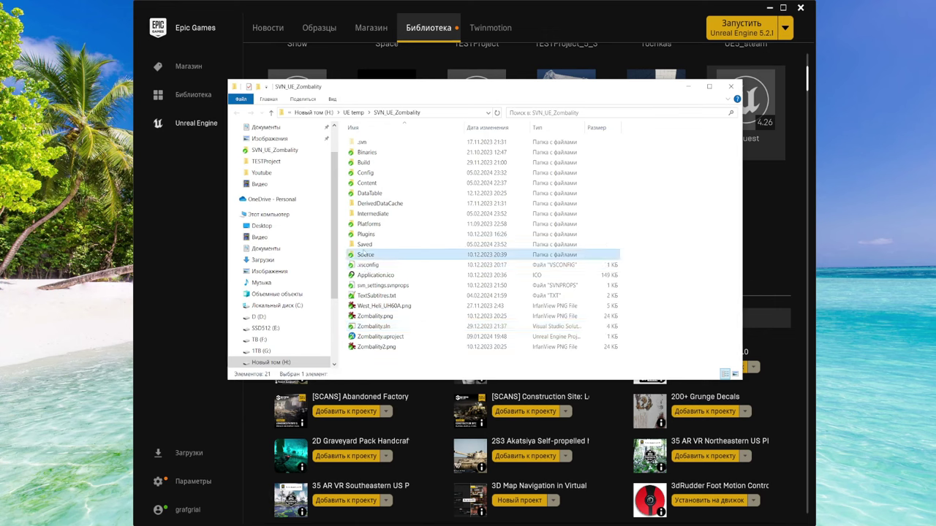
Step: Add Binaries, Build, DataTable, Plugins, Config, Content and Zombality.uproject to the selection
left_click(372, 154, "ctrl")
left_click(364, 163, "ctrl")
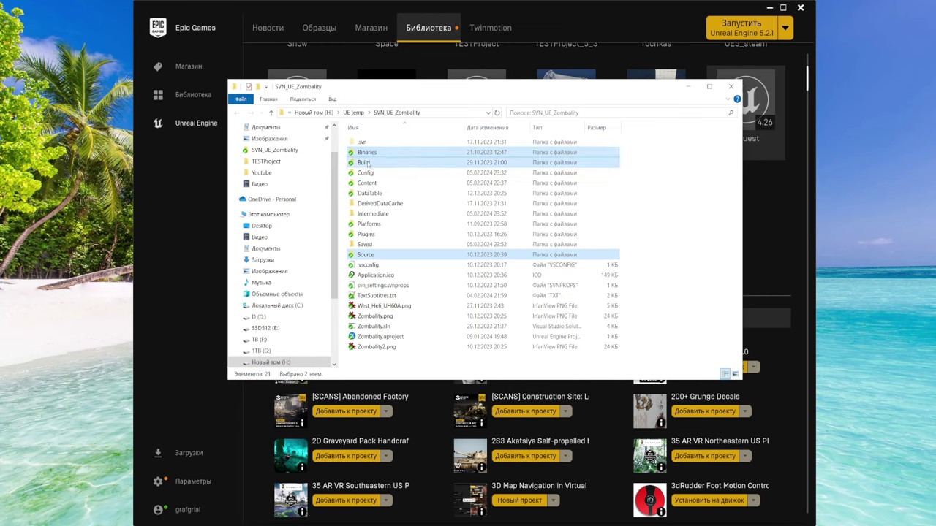
left_click(370, 194, "ctrl")
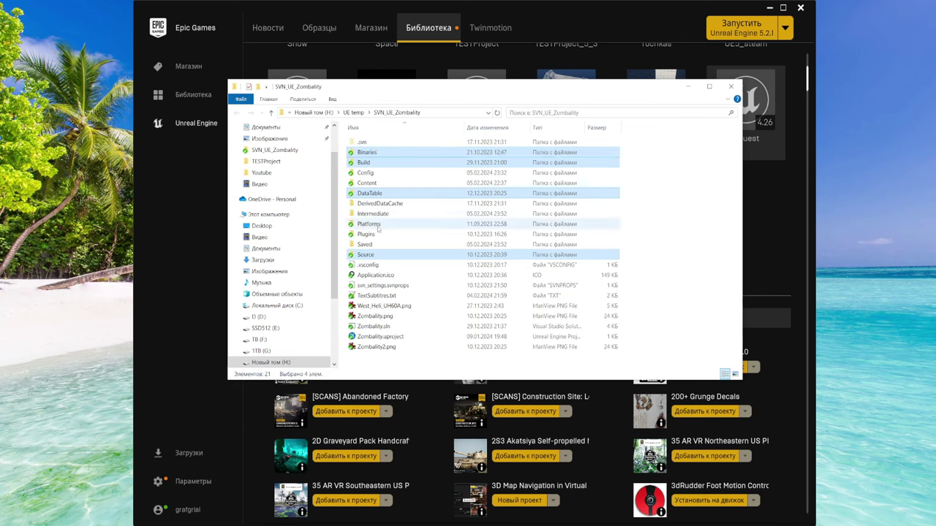
left_click(364, 235, "ctrl")
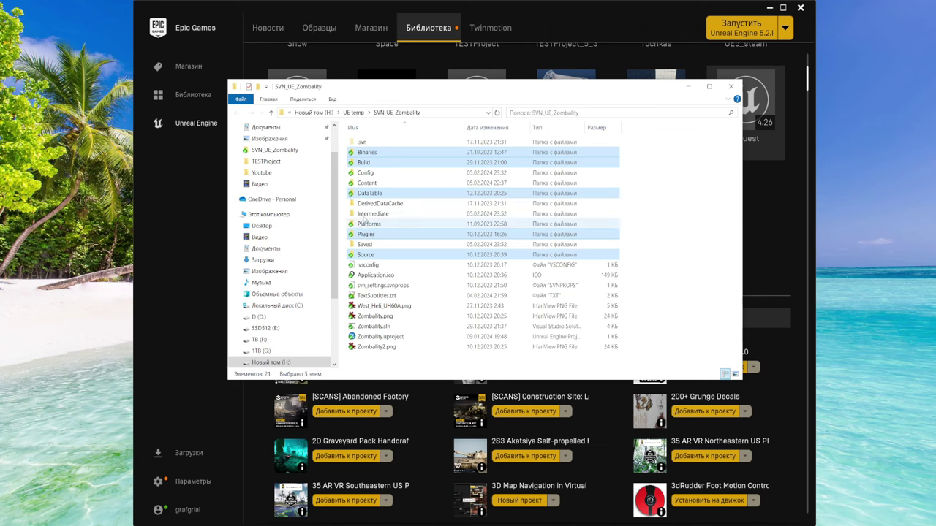
left_click(366, 174, "ctrl")
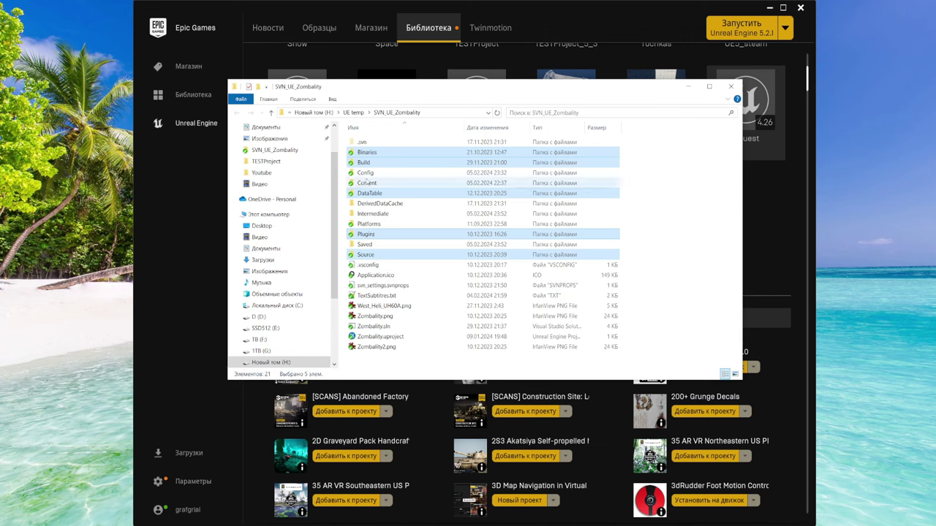
left_click(367, 184, "ctrl")
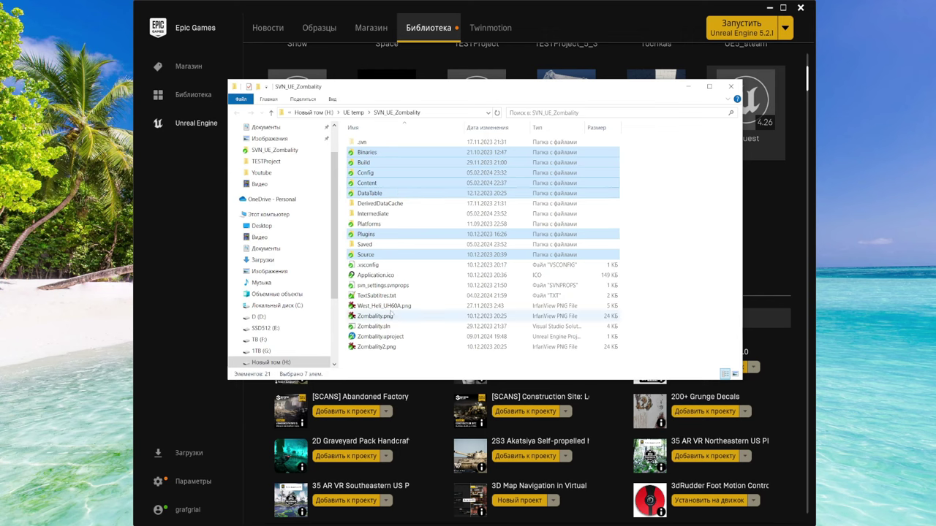
left_click(375, 336, "ctrl")
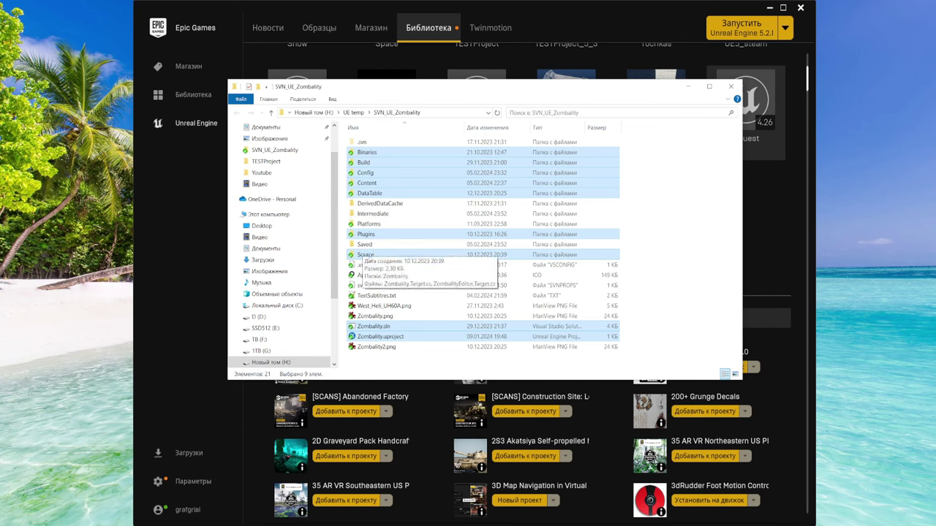
left_click(351, 204)
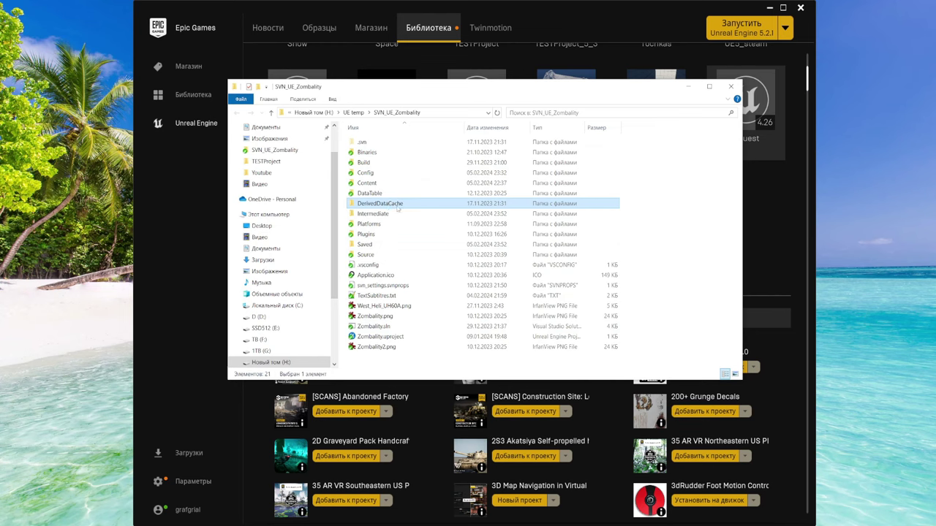
left_click(374, 214, "ctrl")
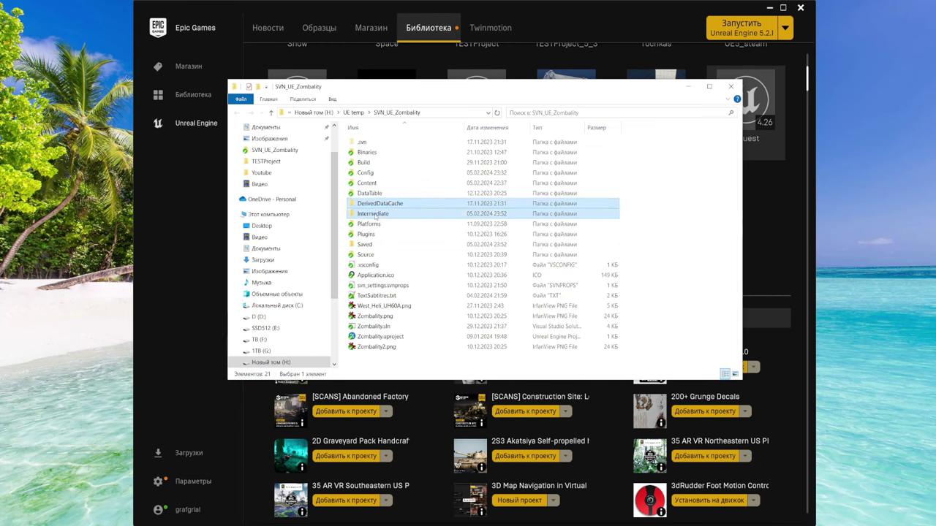
left_click(365, 246, "ctrl")
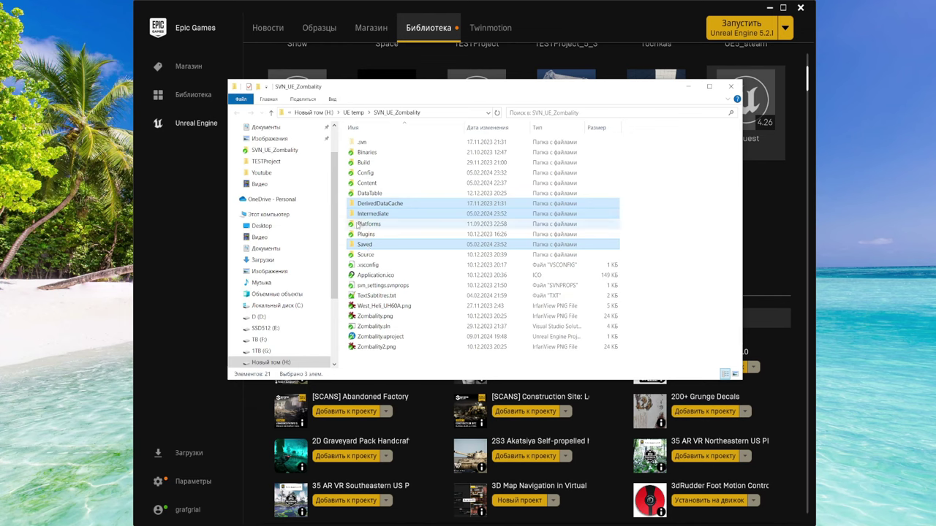
mouse_move(376, 250)
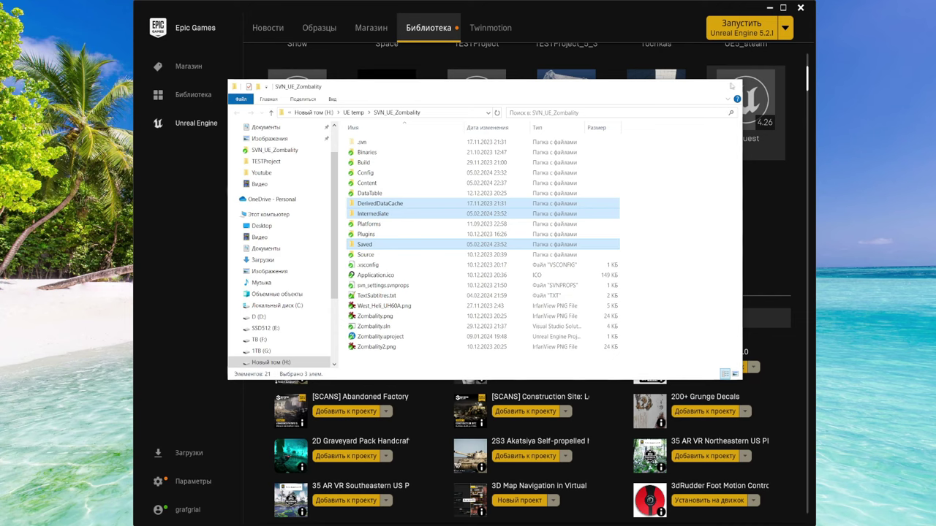
Step: Close the project folder, launch TESTProject from the library, and minimize the launcher
left_click(731, 86)
scroll(461, 392, "up", 2)
scroll(460, 391, "up", 2)
scroll(461, 392, "up", 5)
scroll(460, 391, "up", 1)
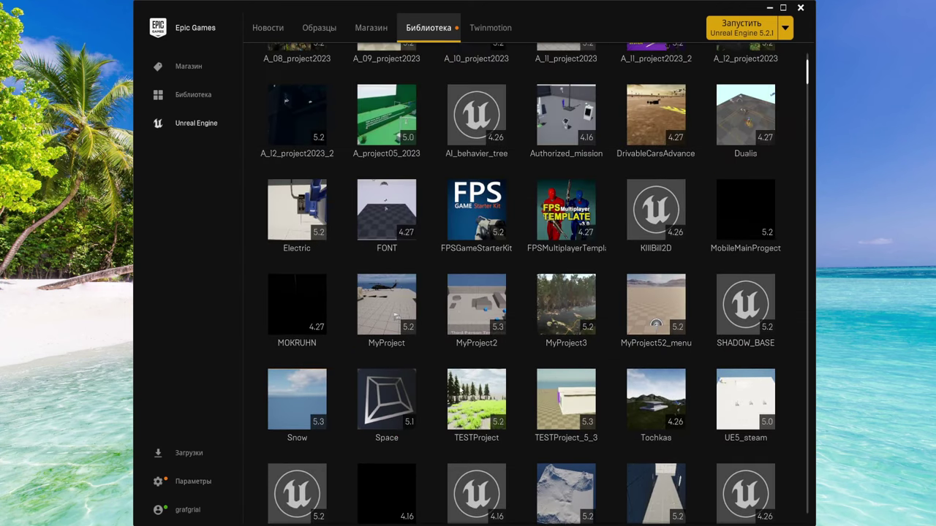
double_click(477, 326)
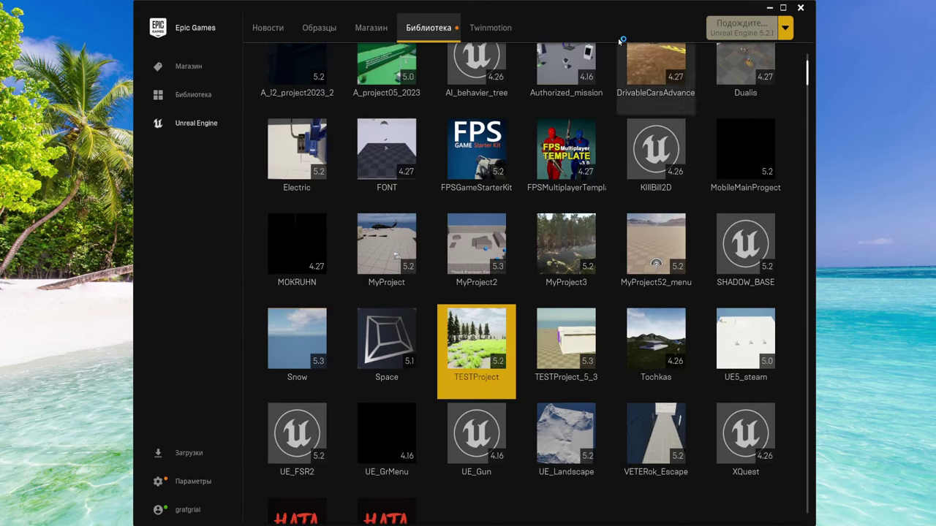
left_click(770, 8)
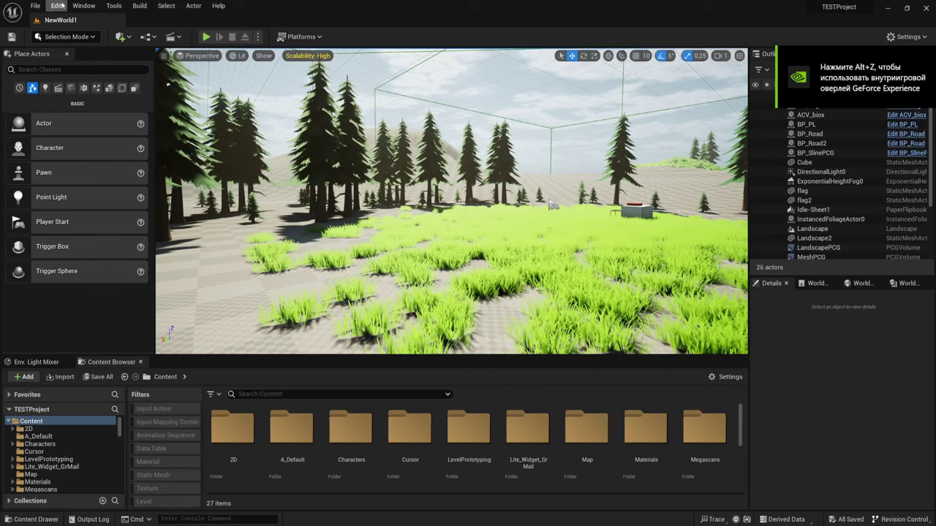
Step: Open Editor Preferences from the Edit menu and close the empty VaultCache folder window
left_click(56, 6)
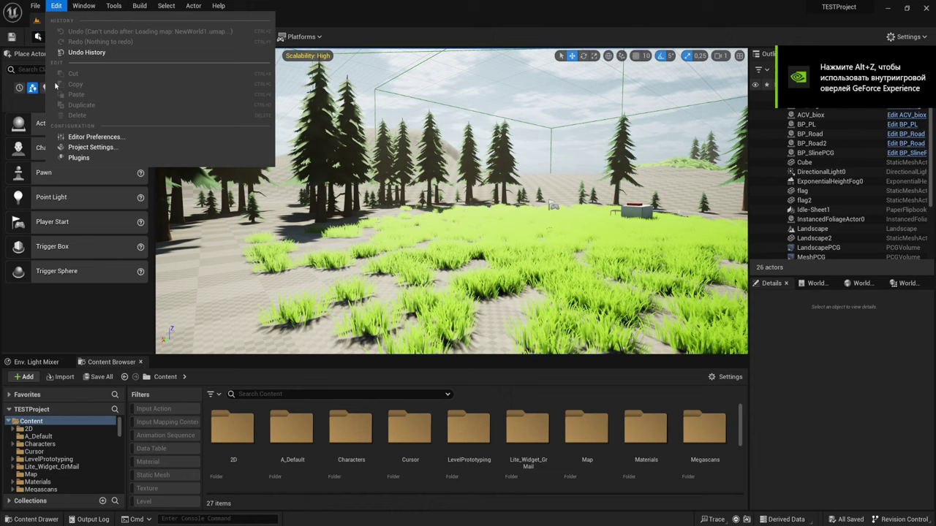
left_click(95, 137)
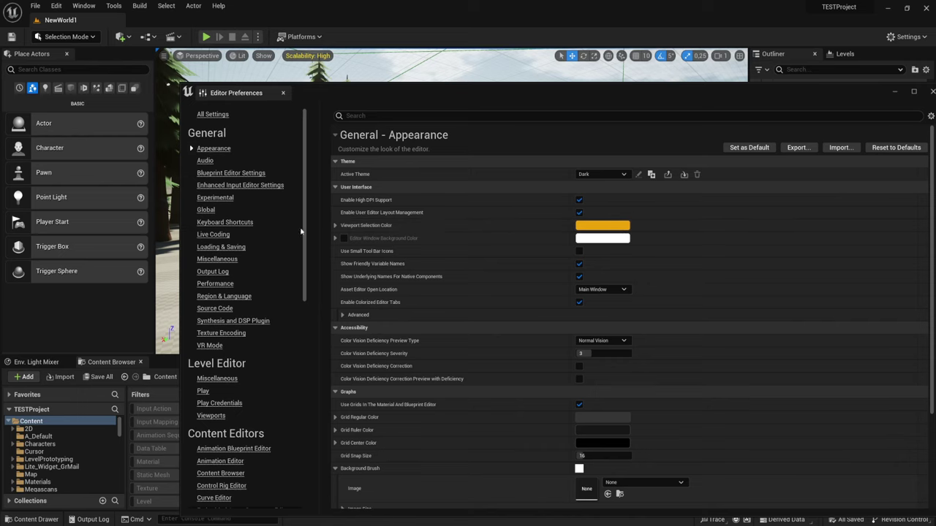
key("alt+Tab")
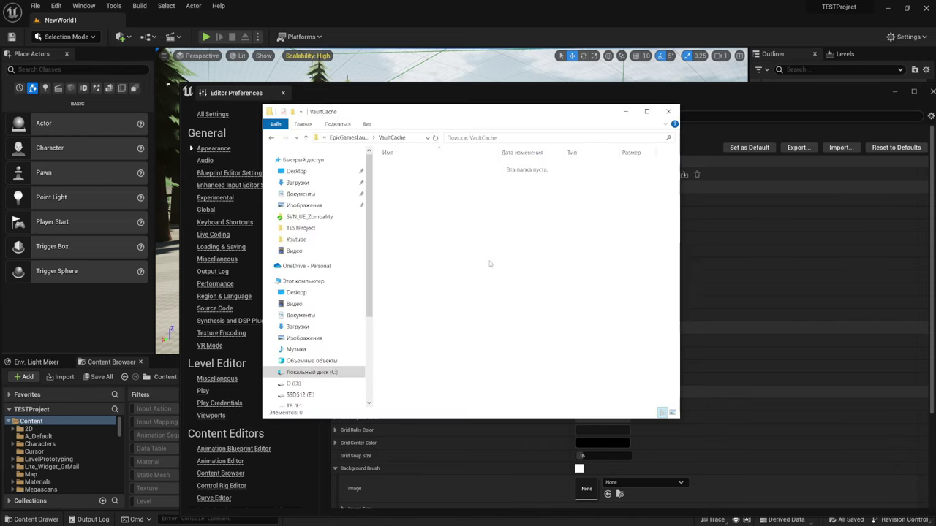
left_click(669, 111)
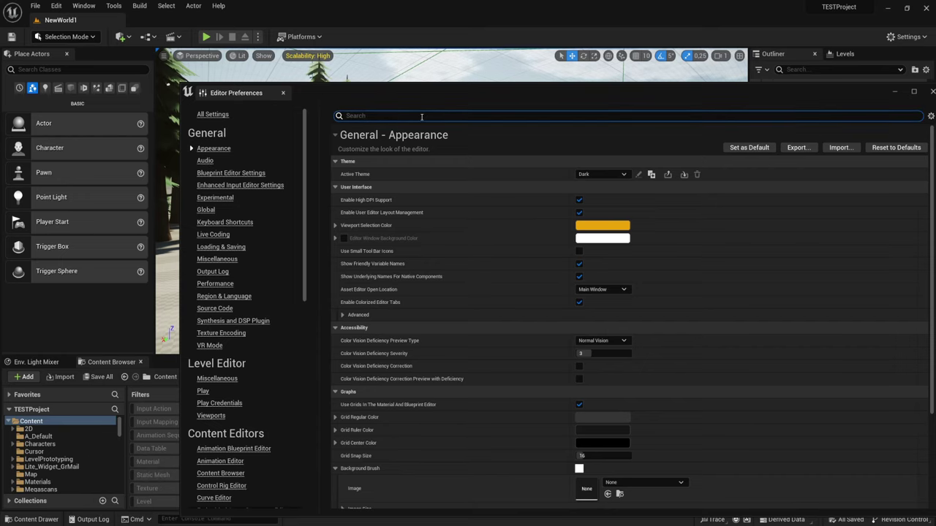
Step: Filter Editor Preferences by 'cache' and bring up the folder picker for Global Local DDC Path
type("cache")
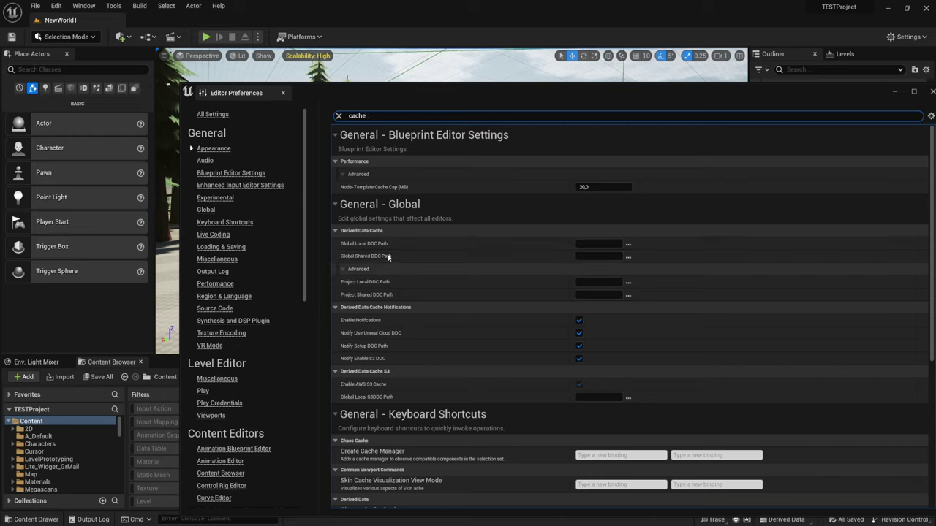
left_click(627, 245)
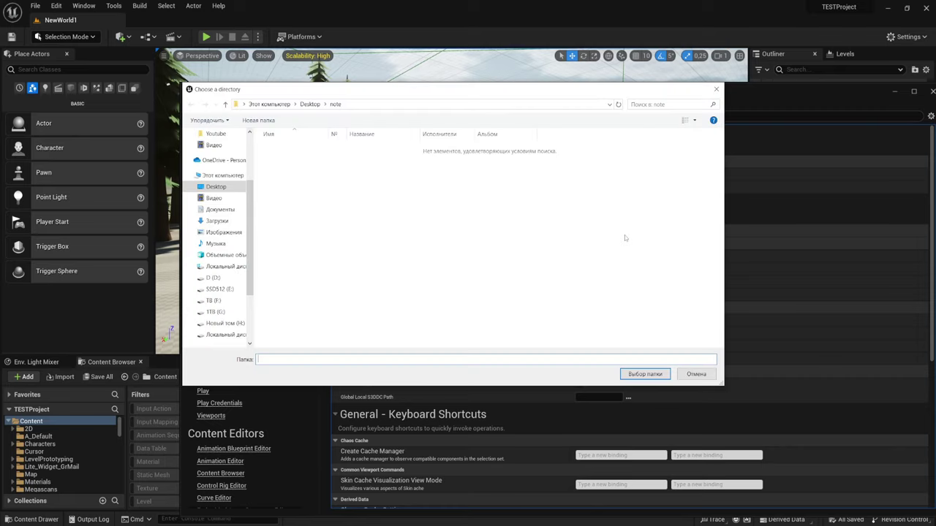
Step: Create a new 'Project' folder in D:\TEMP and select it as the Global Local DDC Path
left_click(213, 279)
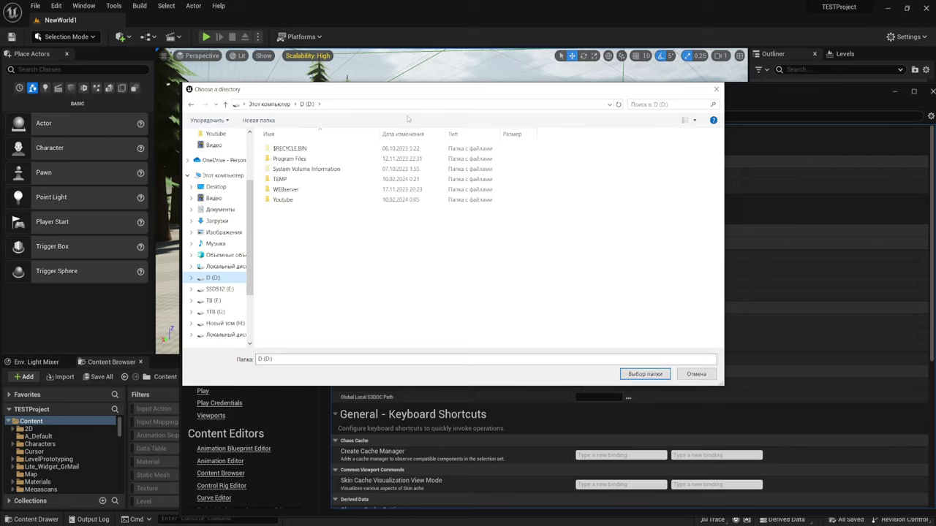
double_click(280, 181)
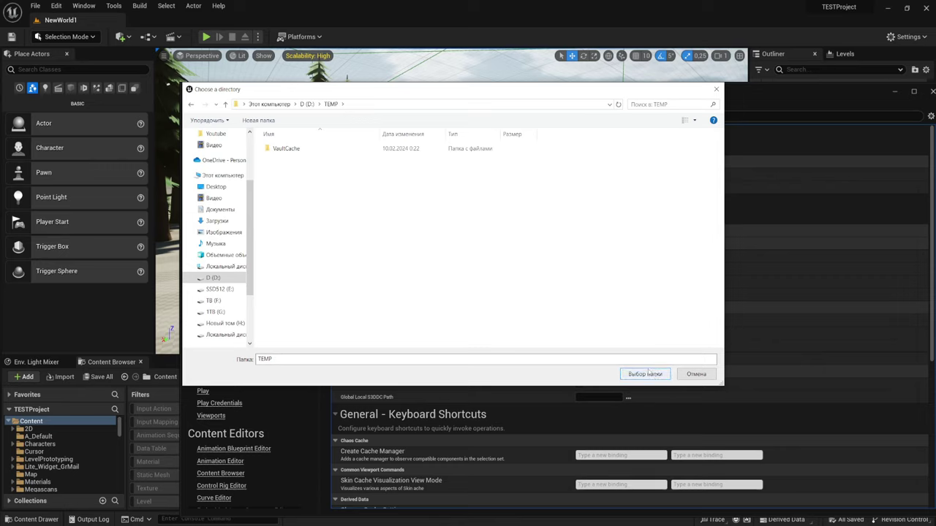
left_click(258, 120)
key("BackSpace")
type("Pro")
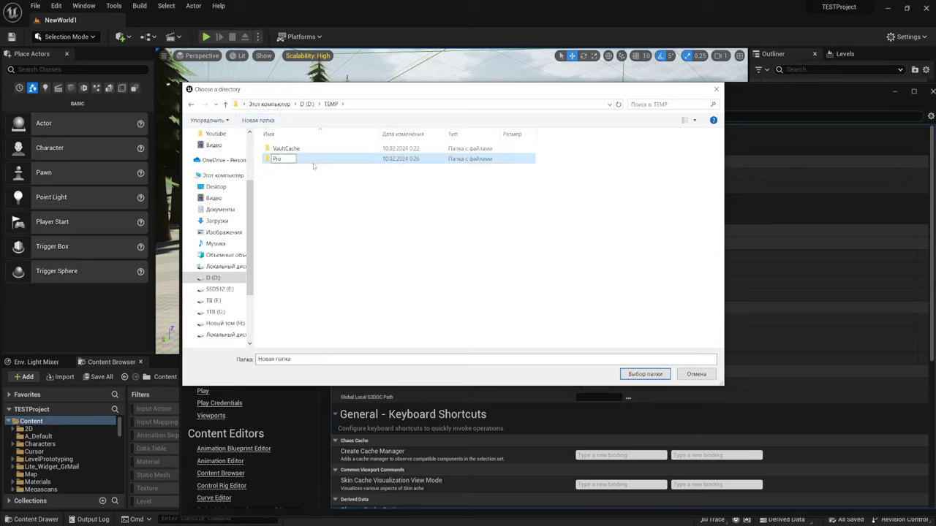
type("ject")
key("Return")
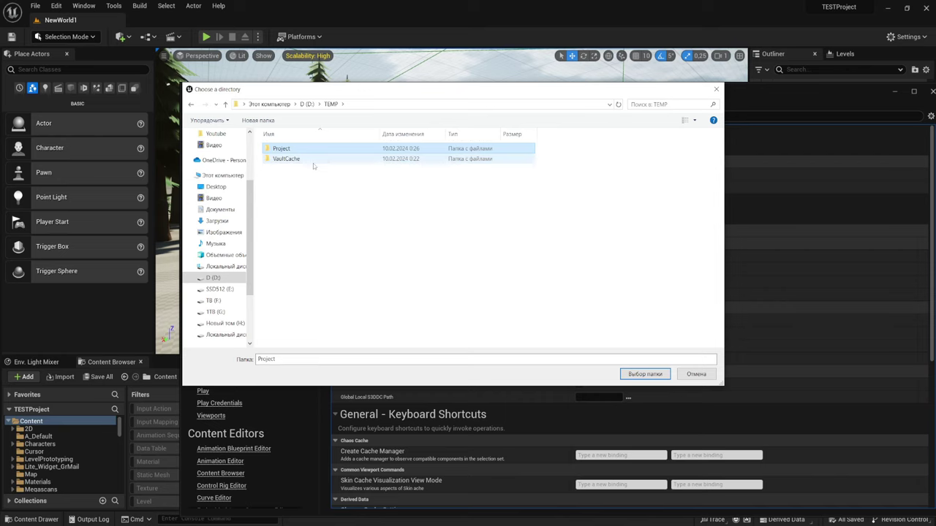
key("Return")
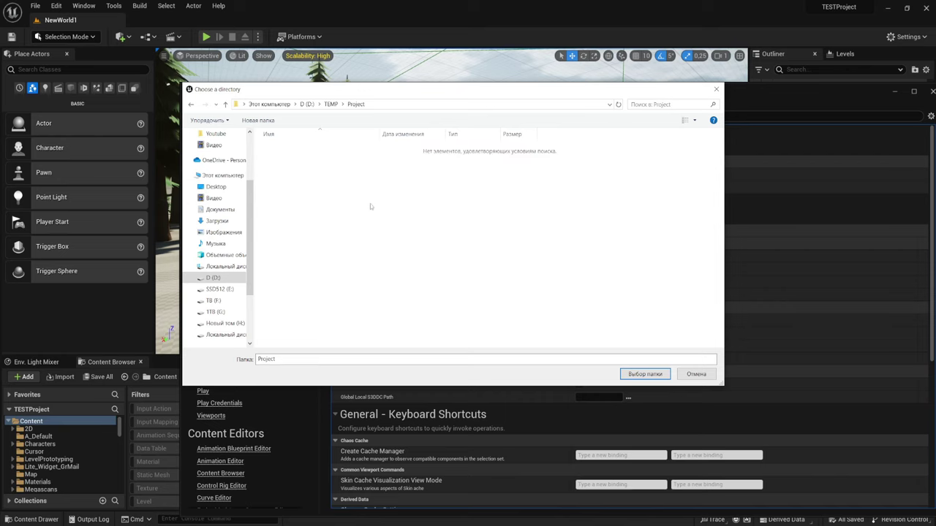
key("Return")
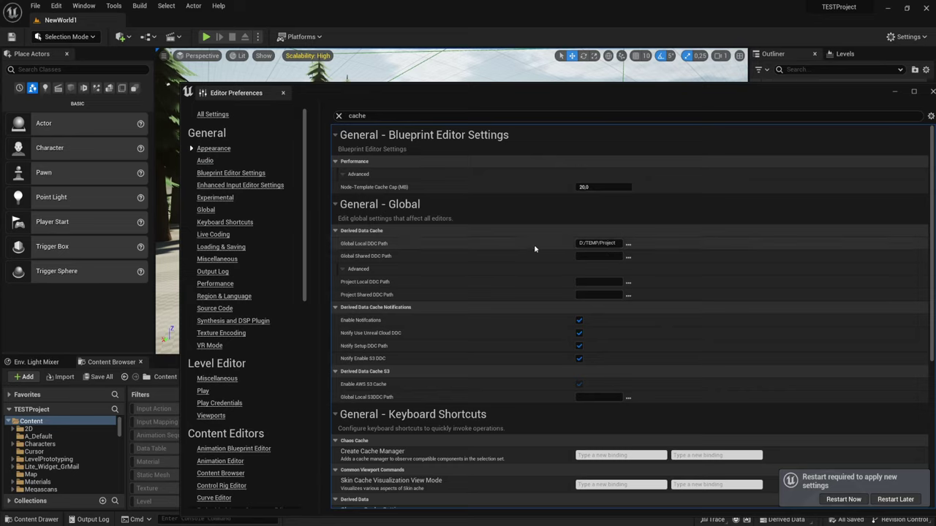
Step: Point the Global Shared DDC Path to D:\TEMP\Project, leaving the Project Local DDC Path empty
left_click(629, 259)
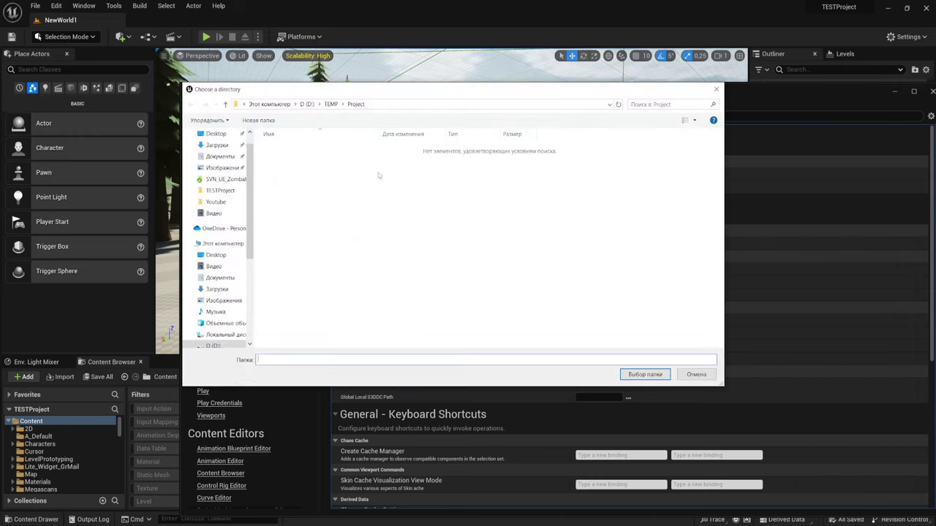
left_click(338, 105)
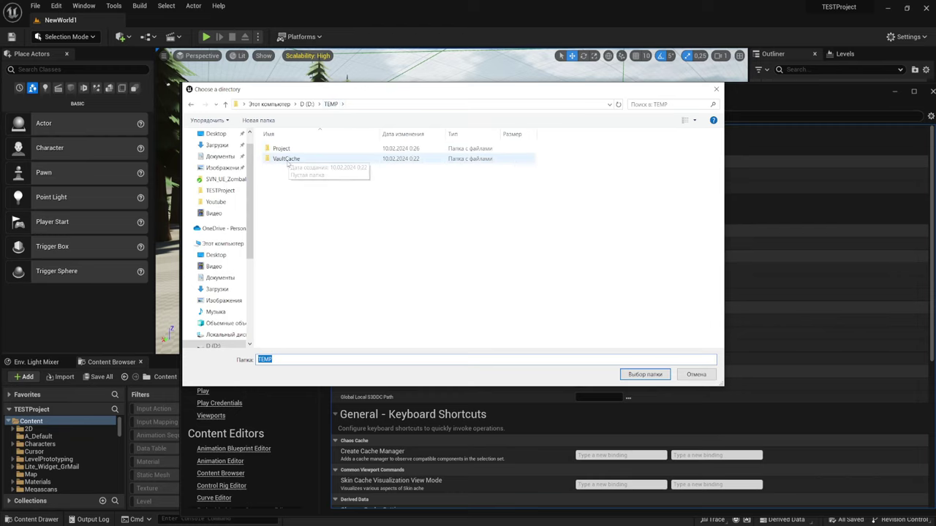
double_click(292, 149)
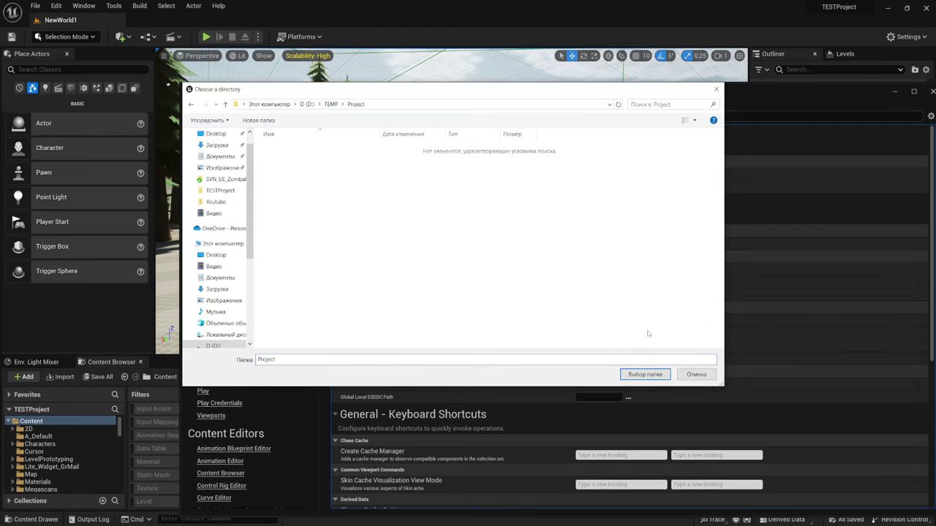
left_click(645, 374)
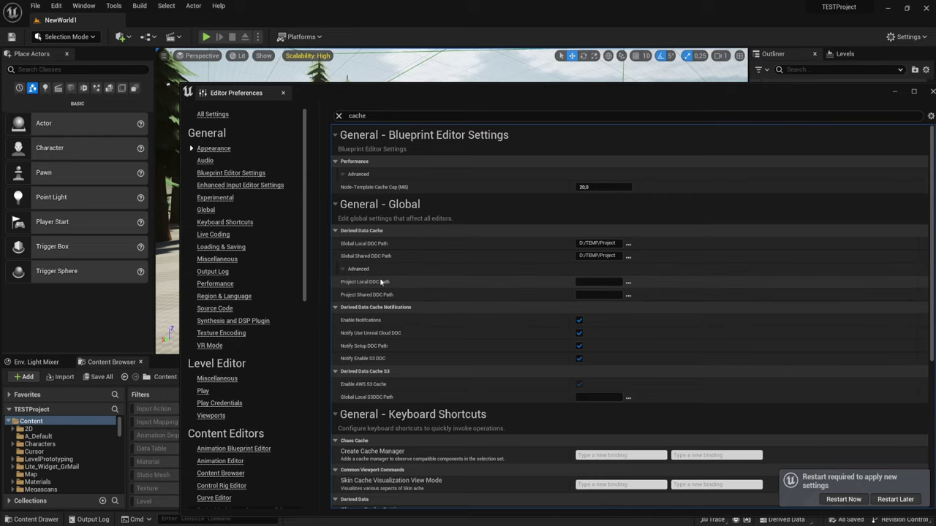
left_click(628, 282)
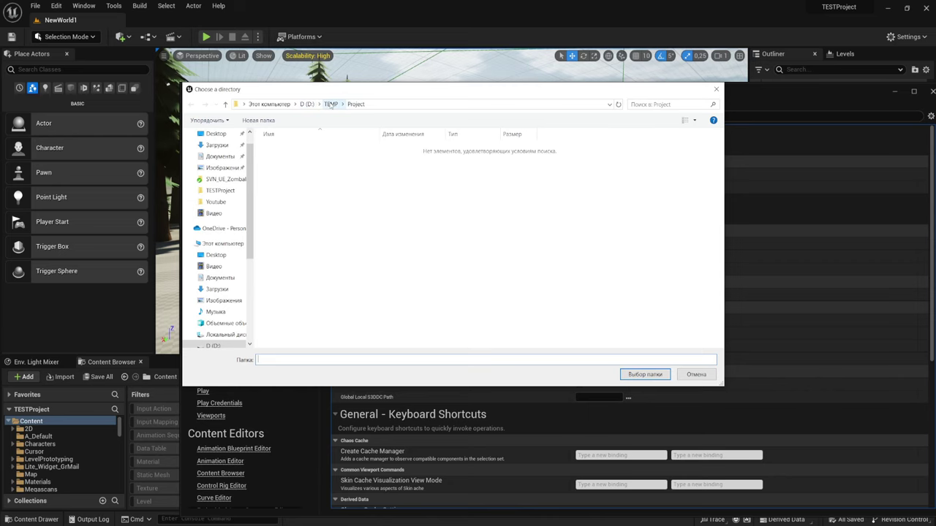
left_click(702, 376)
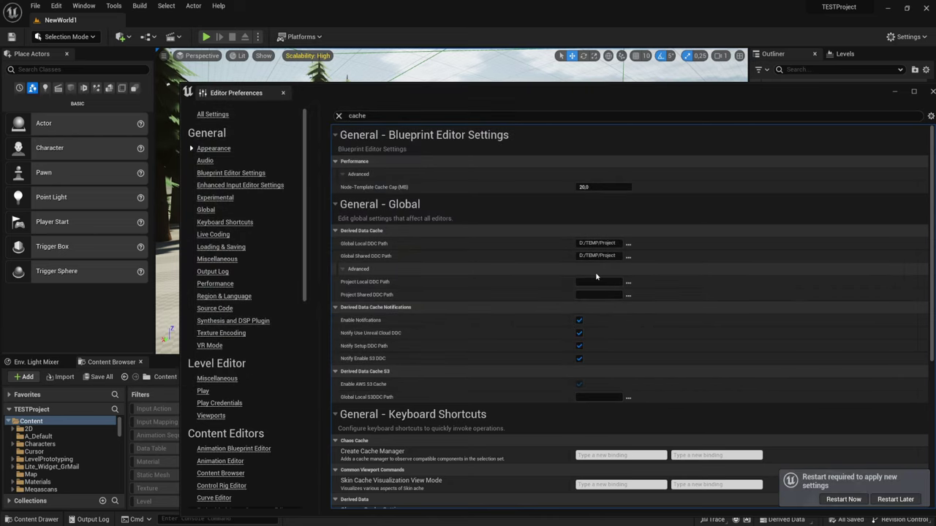